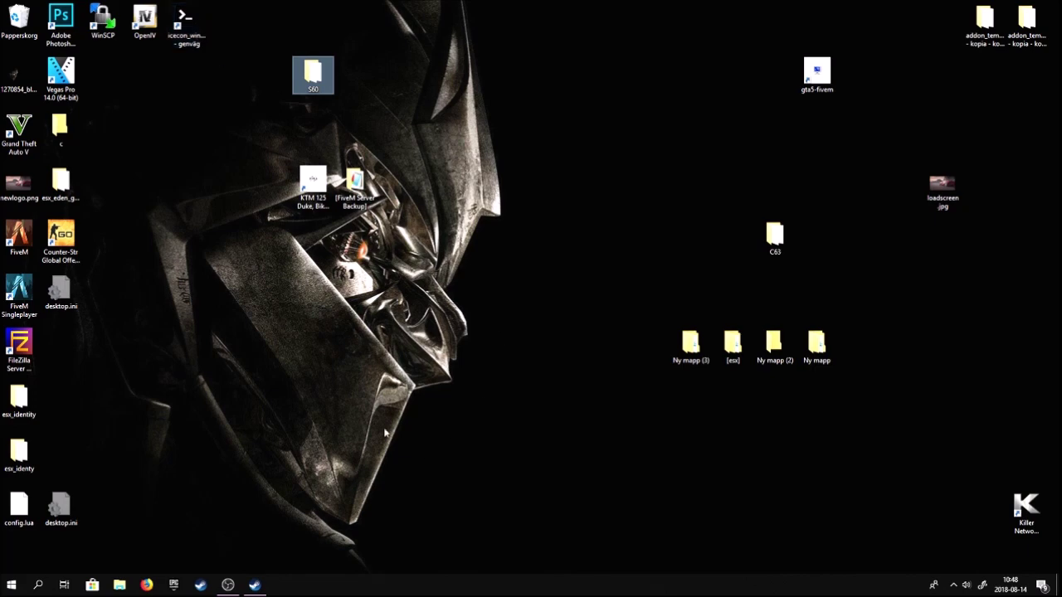
Open Firefox and go to the GTA5-Mods.com website
click(380, 407)
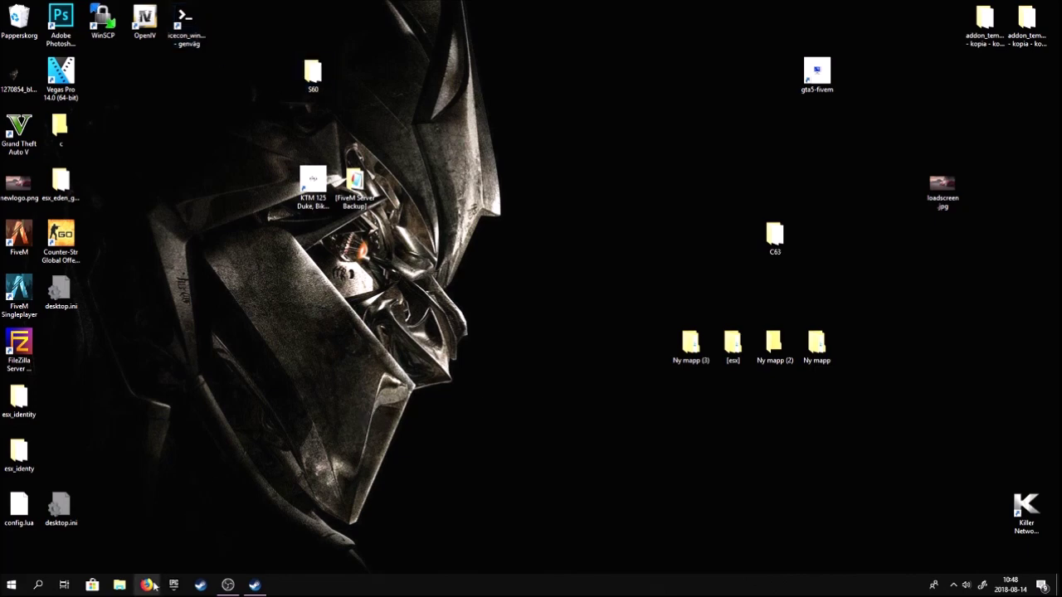
click(146, 585)
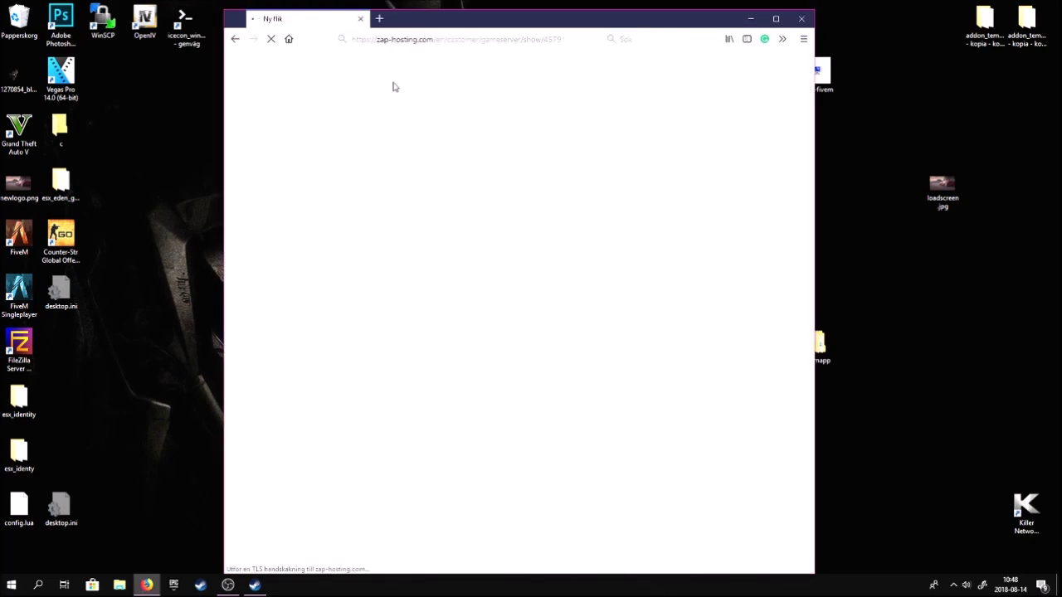
click(379, 19)
click(348, 19)
text(gta 5 mod)
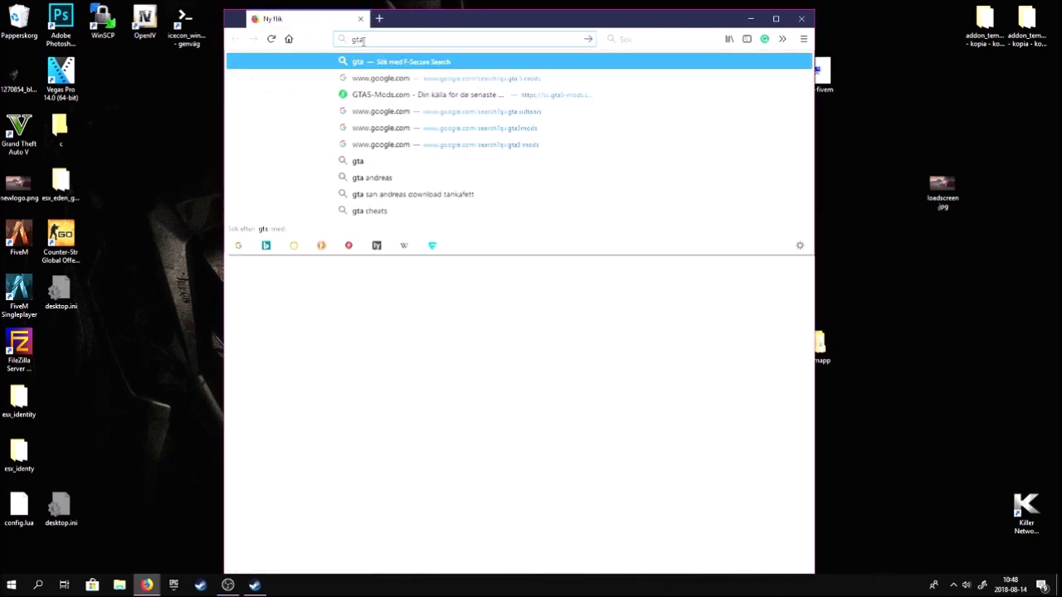
key(Return)
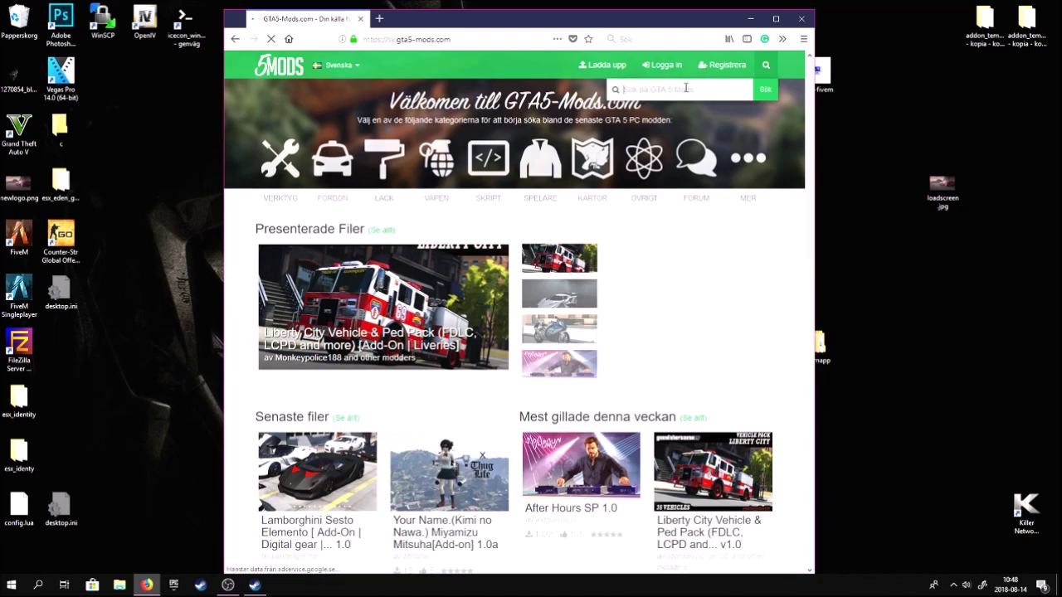
Search the mod site for "s60" and open the 2015 Volvo S60 Polestar [Add-On / Replace] mod
text(s60)
key(Return)
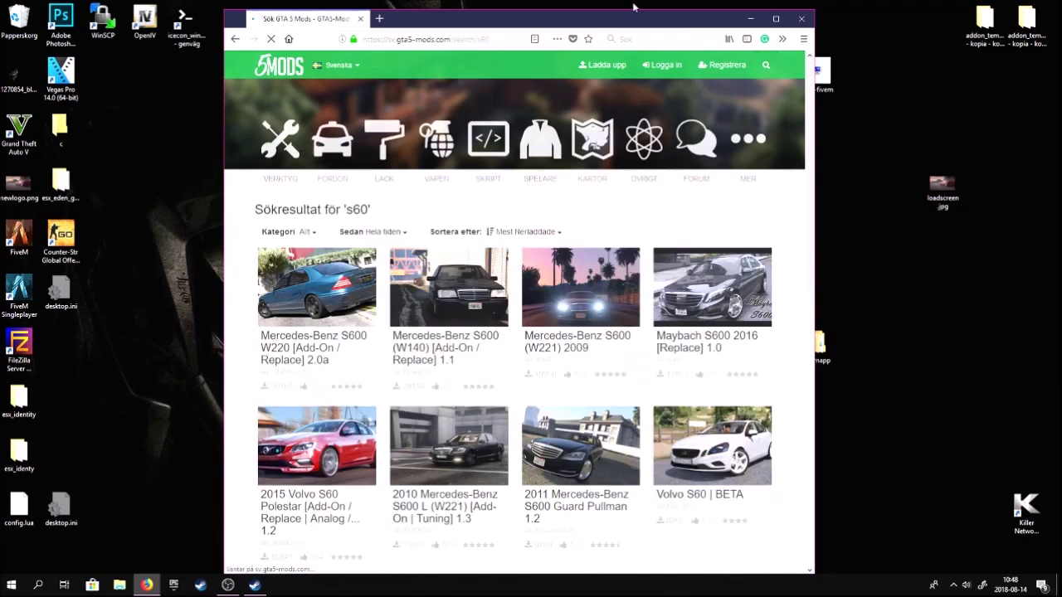
scroll(305, 319, down, 3)
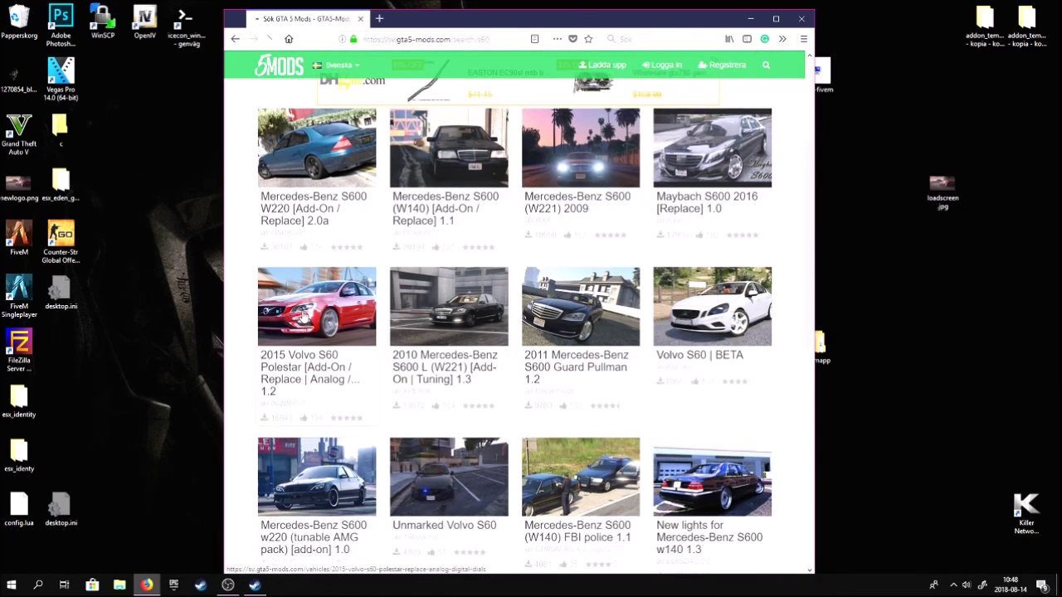
click(305, 318)
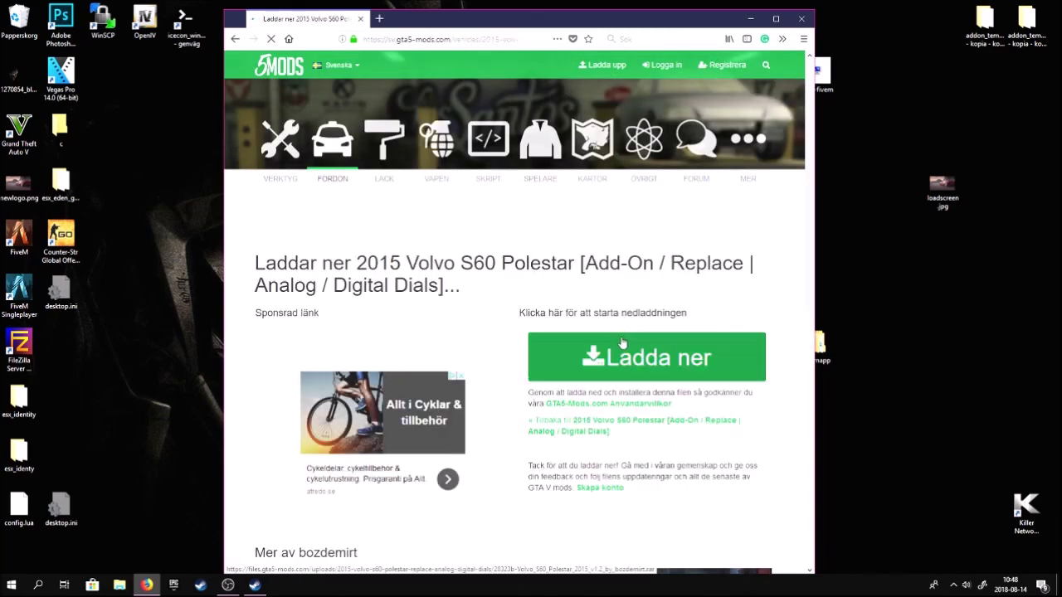
Download the Volvo S60 Polestar mod as a saved file and open the RAR archive
click(637, 342)
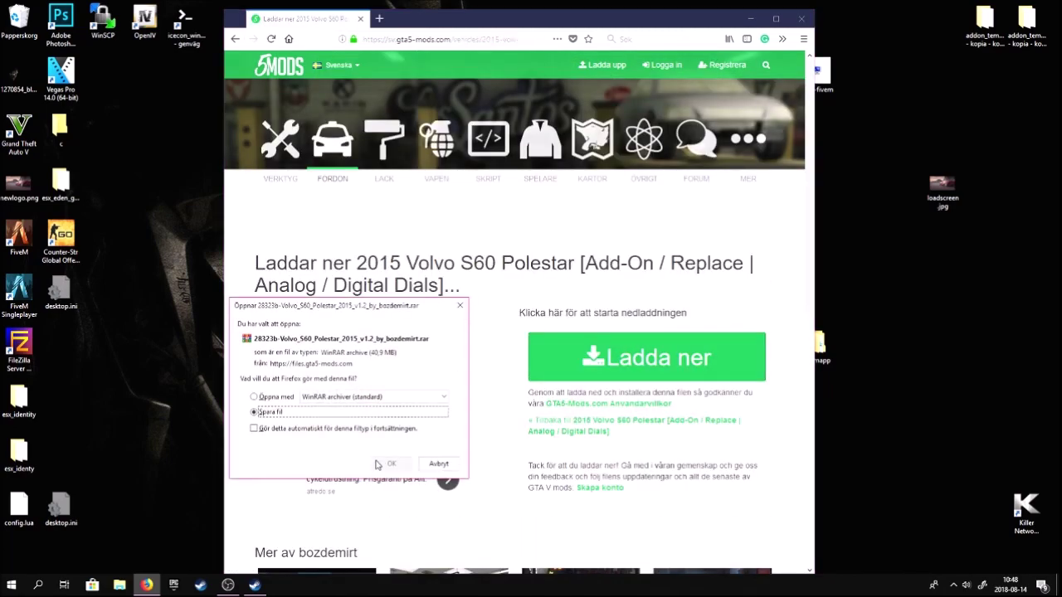
click(386, 464)
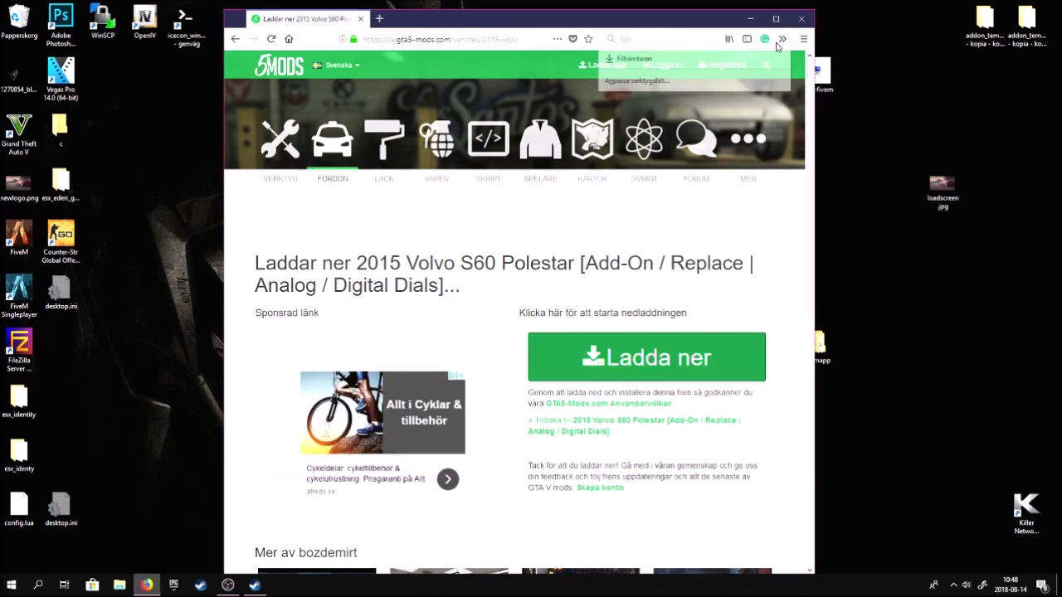
click(705, 79)
double_click(723, 213)
Minimize the browser and select the replace folder inside the archive's Volvo S60 Polestar folder
click(753, 24)
drag(710, 281, 682, 210)
click(701, 266)
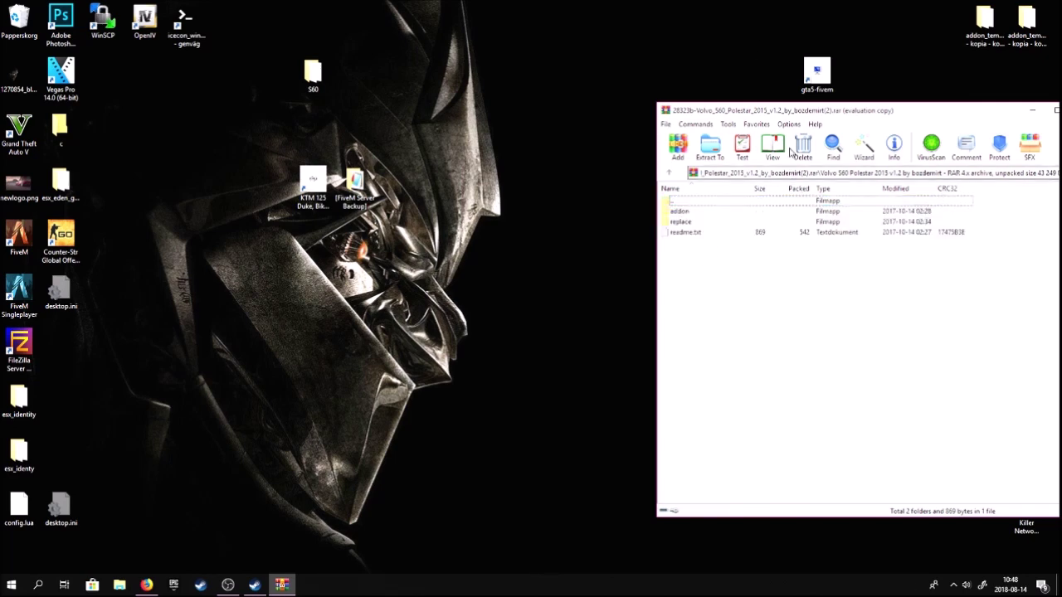
click(710, 204)
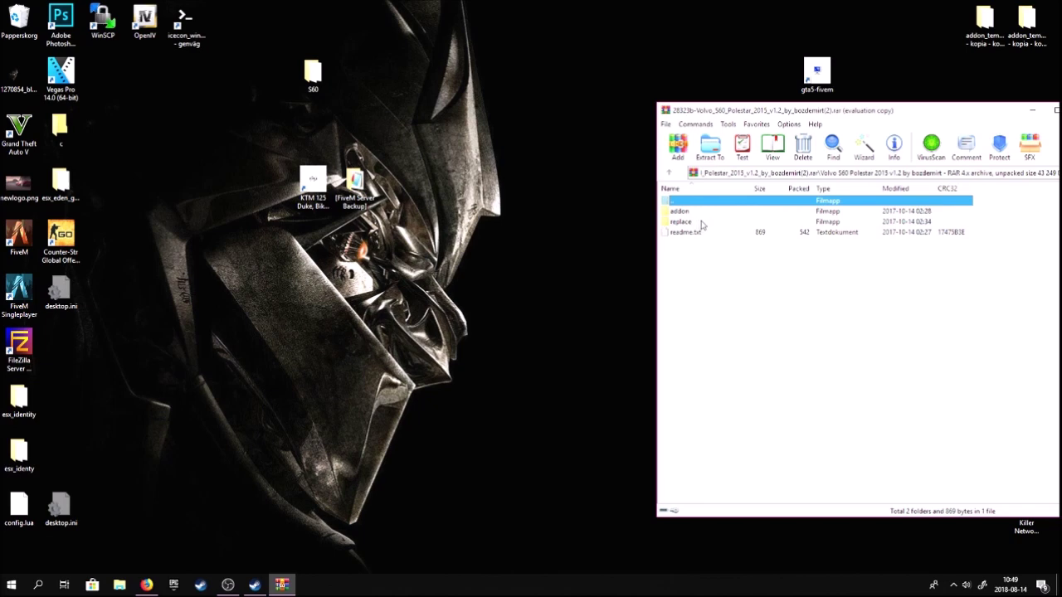
click(696, 223)
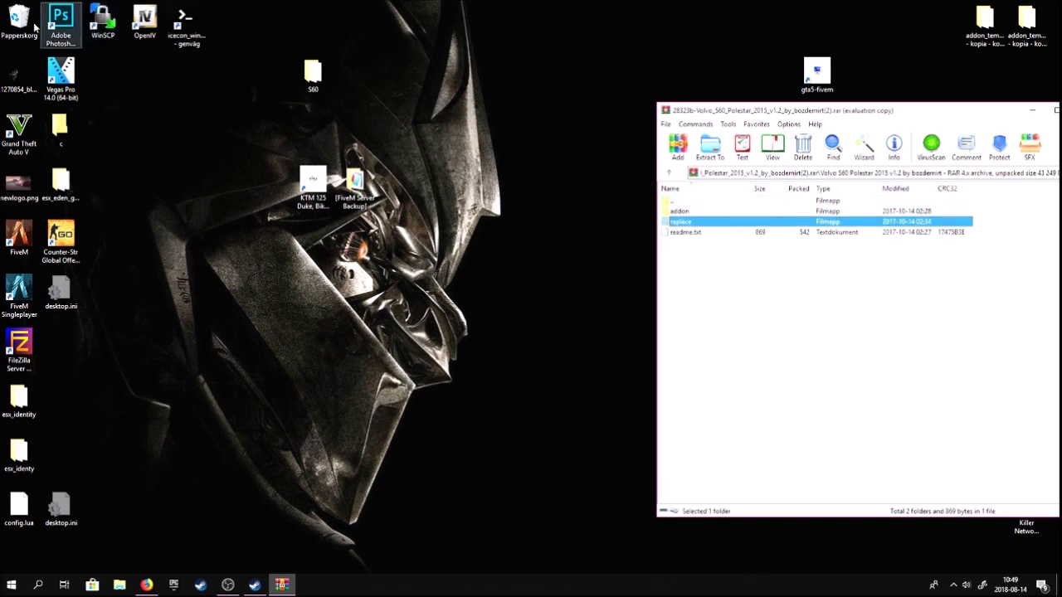
Launch OpenIV for Grand Theft Auto V on Windows and open the Mods folder
click(144, 24)
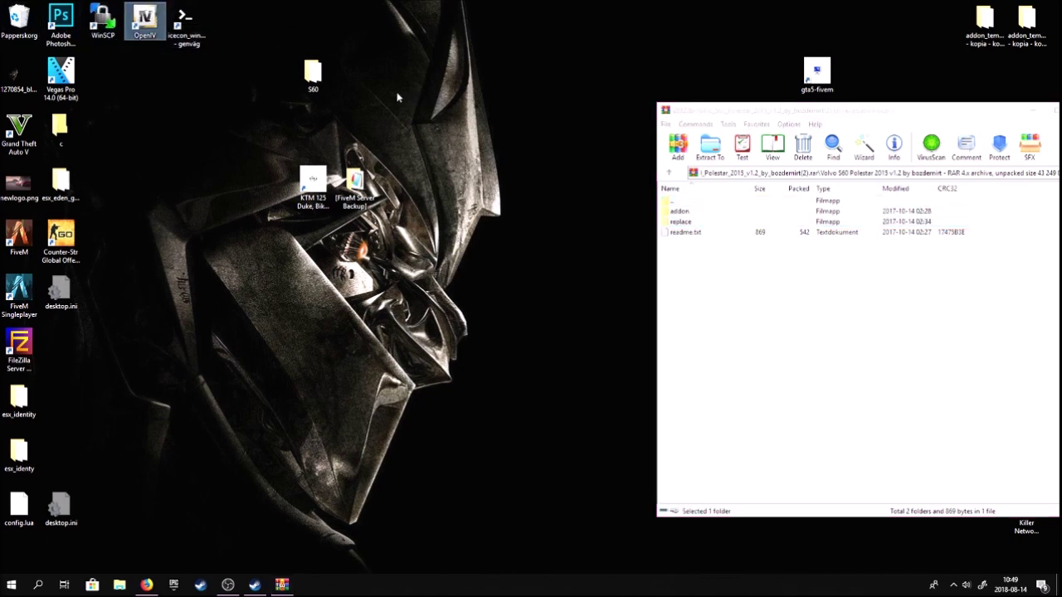
drag(503, 163, 379, 104)
click(356, 272)
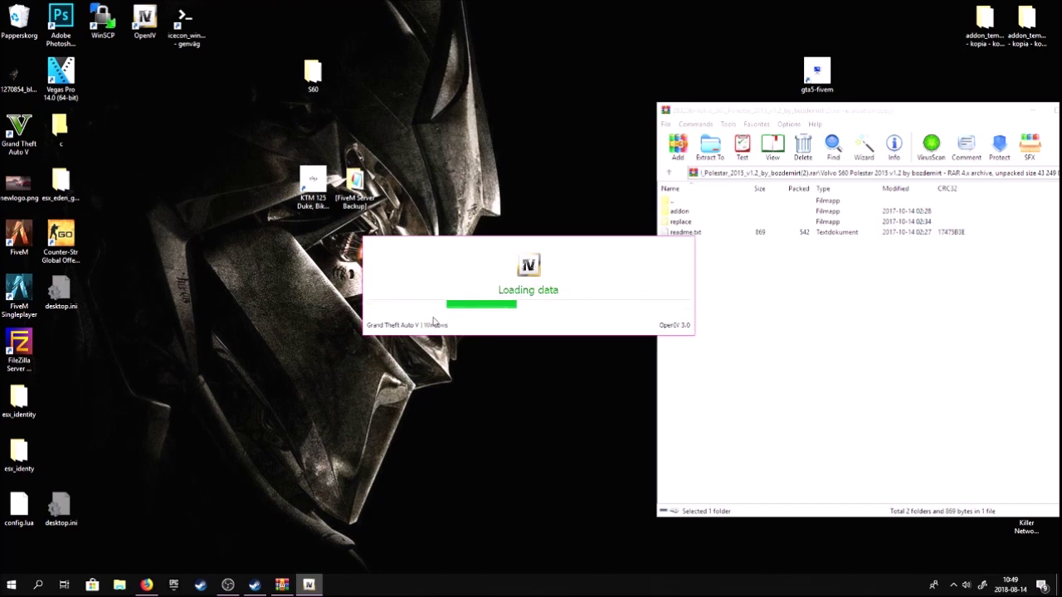
double_click(375, 239)
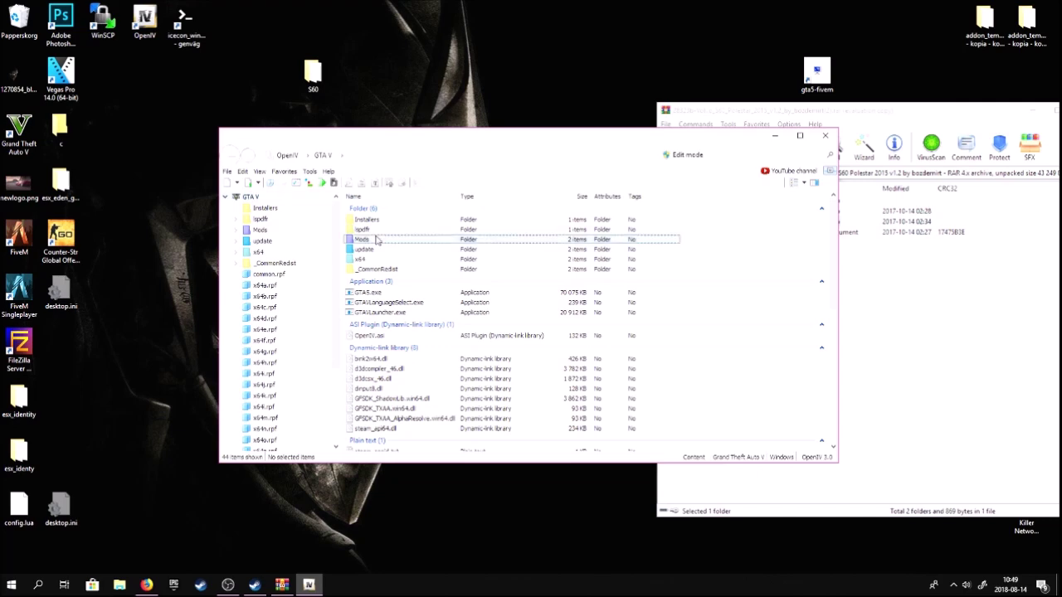
Place the OpenIV and WinRAR windows side by side and go up to the archive's top level
drag(402, 146, 303, 127)
double_click(778, 115)
drag(779, 7, 943, 120)
drag(442, 131, 405, 131)
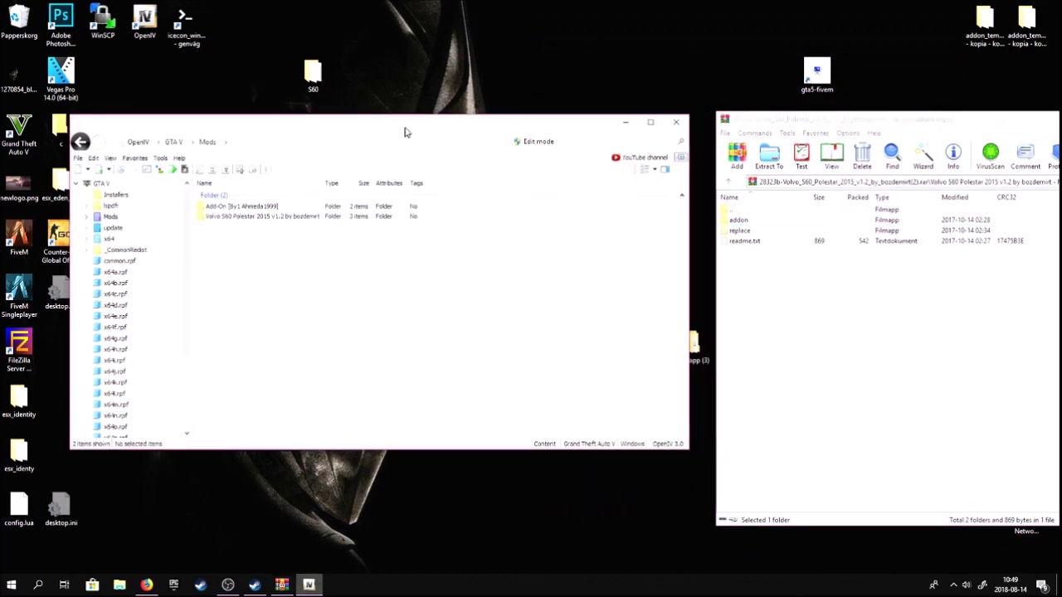
double_click(741, 211)
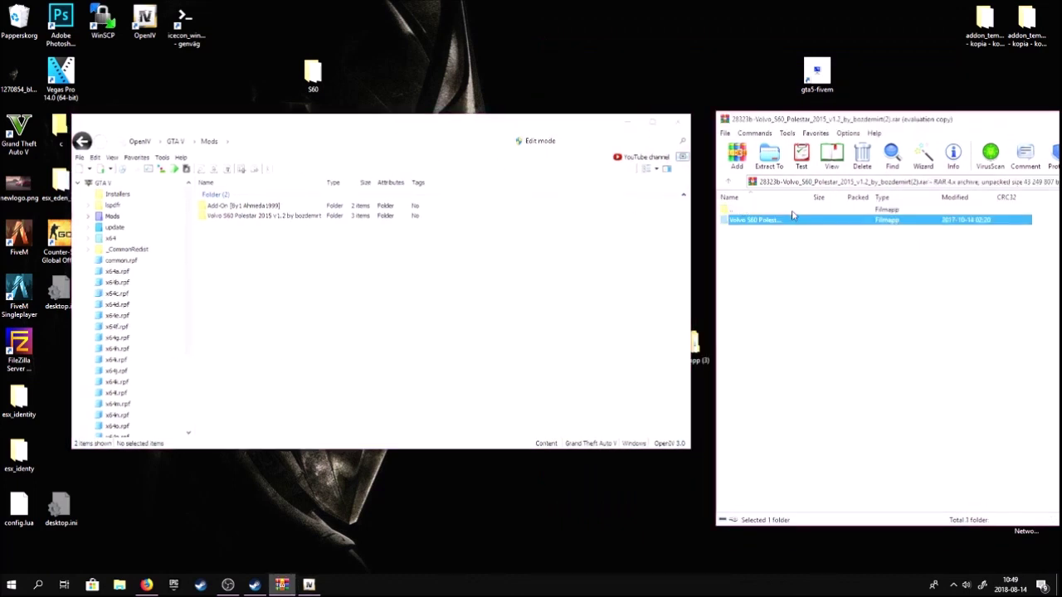
In OpenIV, open the Volvo S60 Polestar mod's addon, dlc.rpf and data folders and select all the meta files
double_click(301, 217)
drag(295, 131, 460, 133)
double_click(382, 206)
double_click(382, 208)
double_click(382, 208)
drag(453, 294, 419, 205)
Move the "addon_template - kopia - kopia (2)" folder across the desktop, look at its contents and close it
drag(1026, 25, 509, 23)
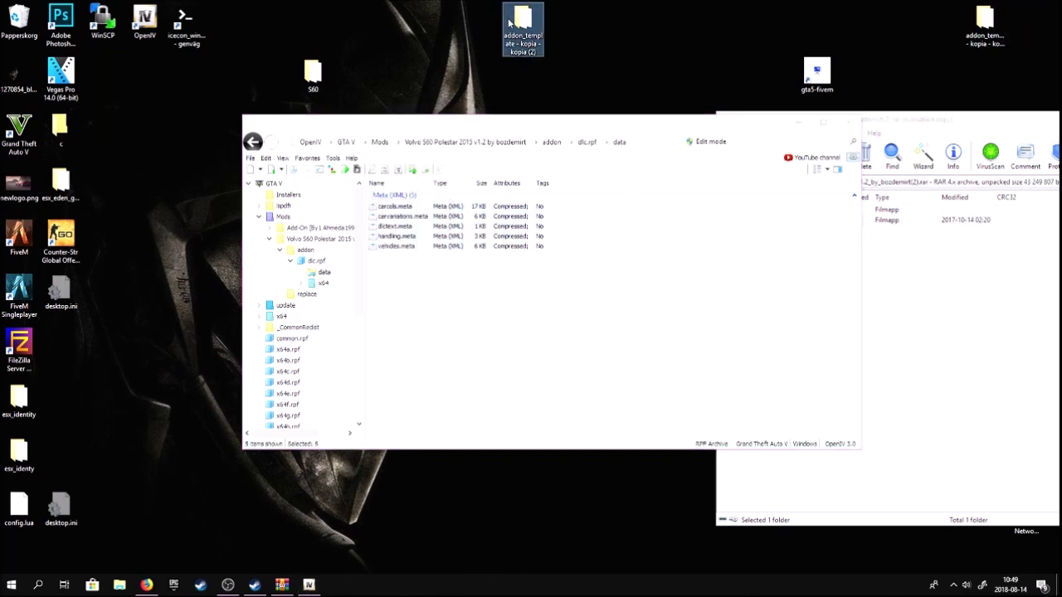
double_click(529, 30)
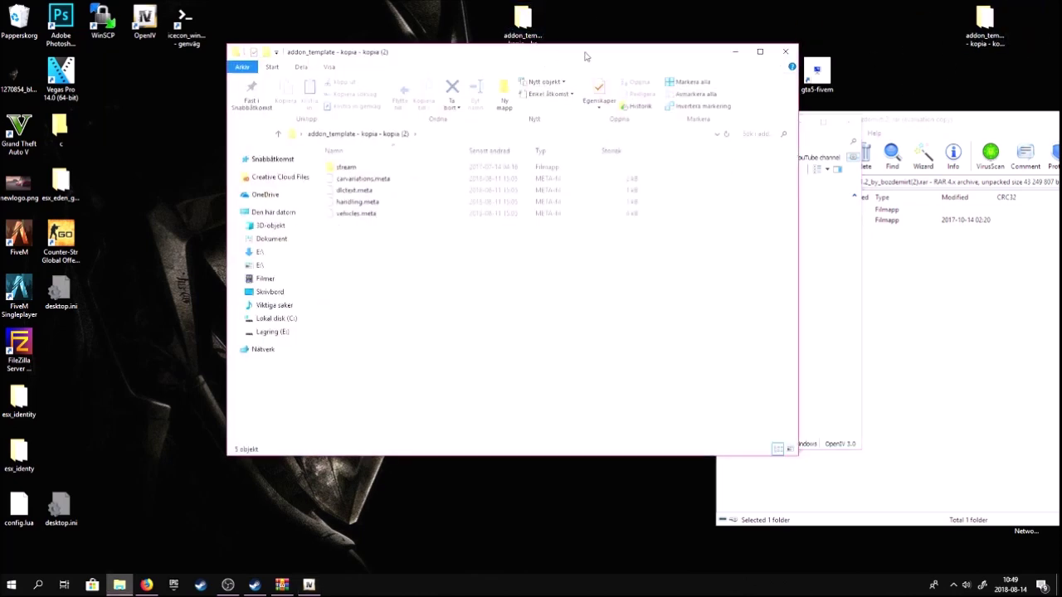
click(784, 52)
Open the "addon_template - kopia - kopia (4)" folder and delete the contents of its stream subfolder
double_click(985, 25)
drag(409, 283, 328, 164)
double_click(374, 169)
key(Delete)
click(237, 134)
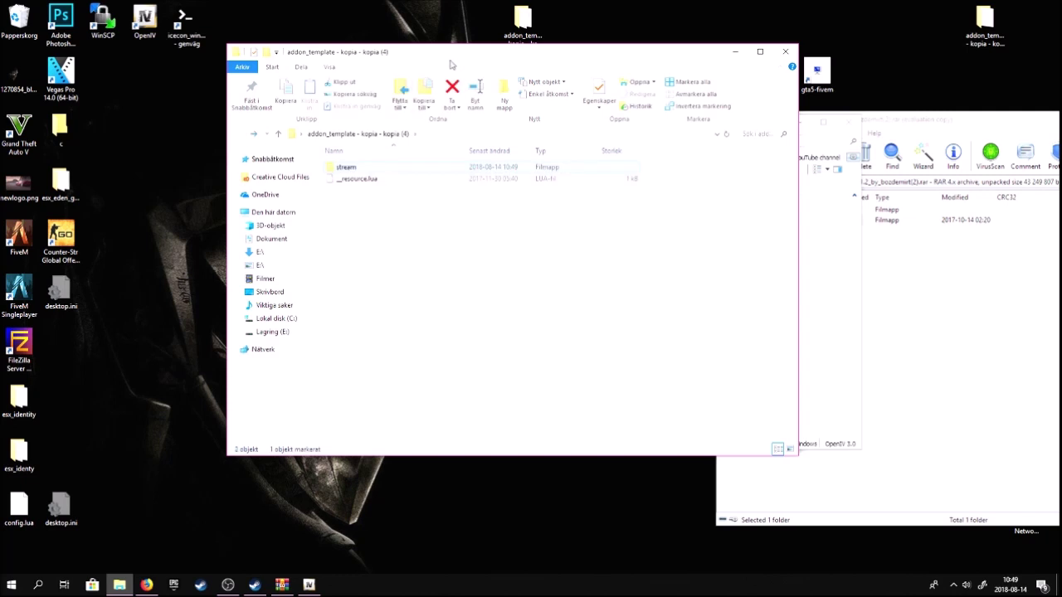
Try to copy the selected meta files from OpenIV's data folder into the "addon_template - kopia - kopia (4)" folder
drag(457, 53, 672, 77)
click(398, 296)
drag(406, 238, 718, 176)
drag(970, 30, 981, 25)
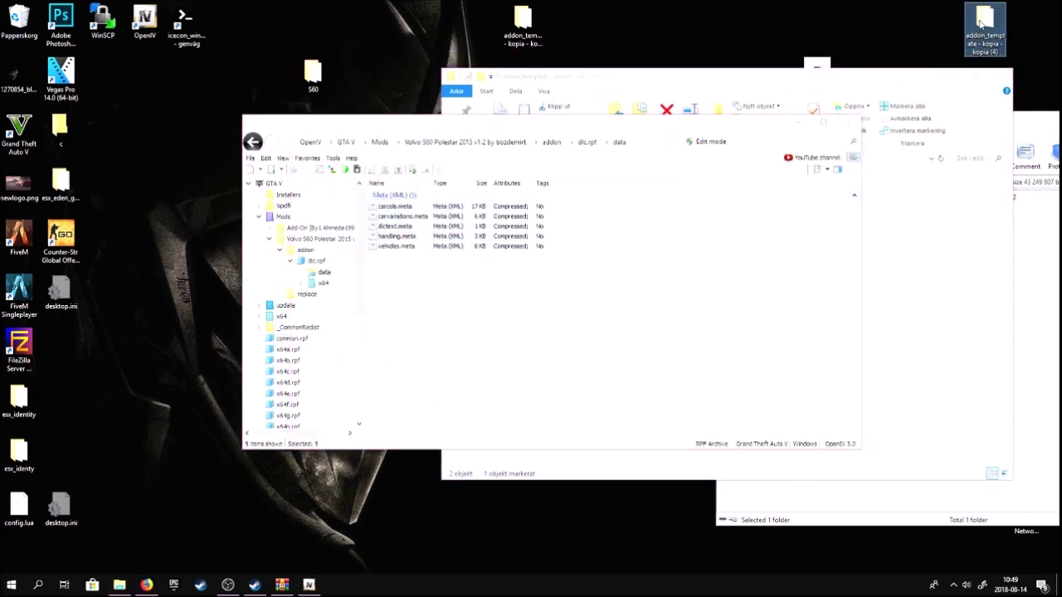
Open the template's stream folder, close OpenIV and bring the WinRAR archive to the front
double_click(981, 24)
mouse_move(589, 322)
mouse_down()
mouse_move(576, 209)
mouse_move(598, 308)
mouse_up()
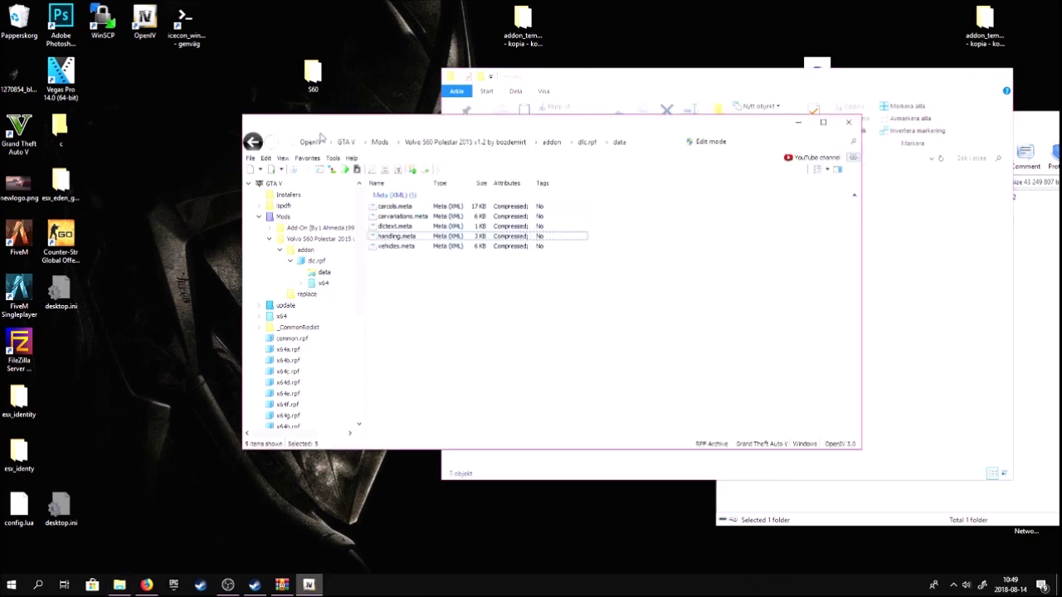
click(848, 122)
click(1024, 284)
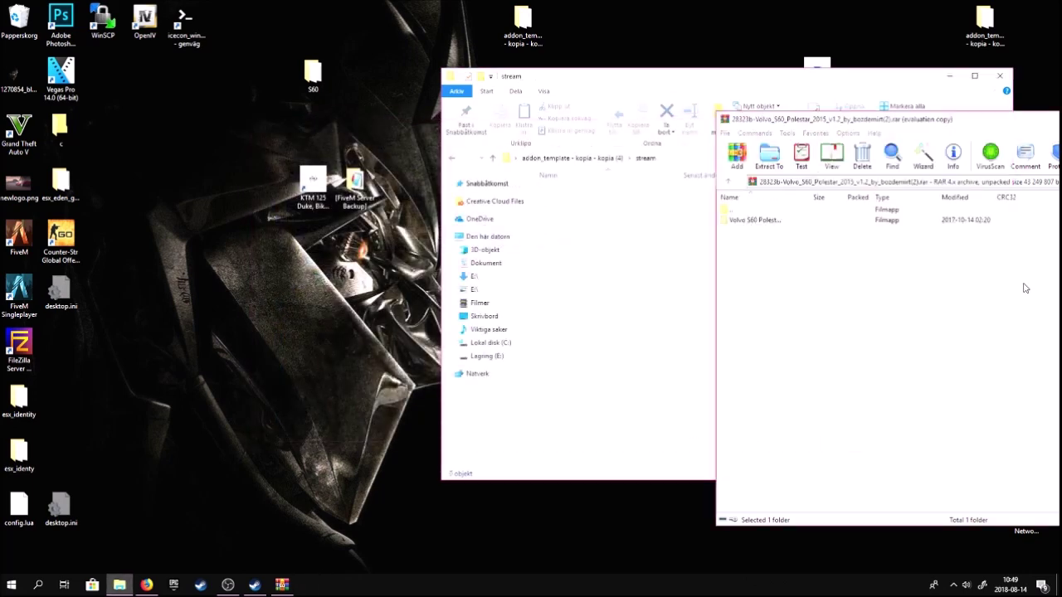
Copy asterope.yft, asterope.ytd and asterope_hi.yft from the archive's replace folder into the template's stream folder
click(747, 213)
double_click(747, 213)
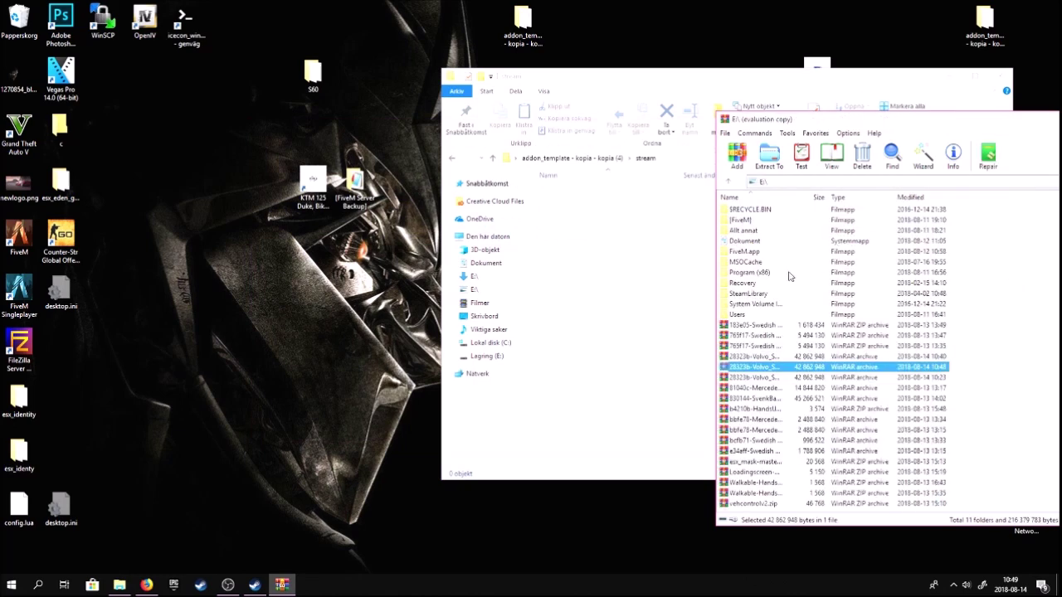
double_click(755, 376)
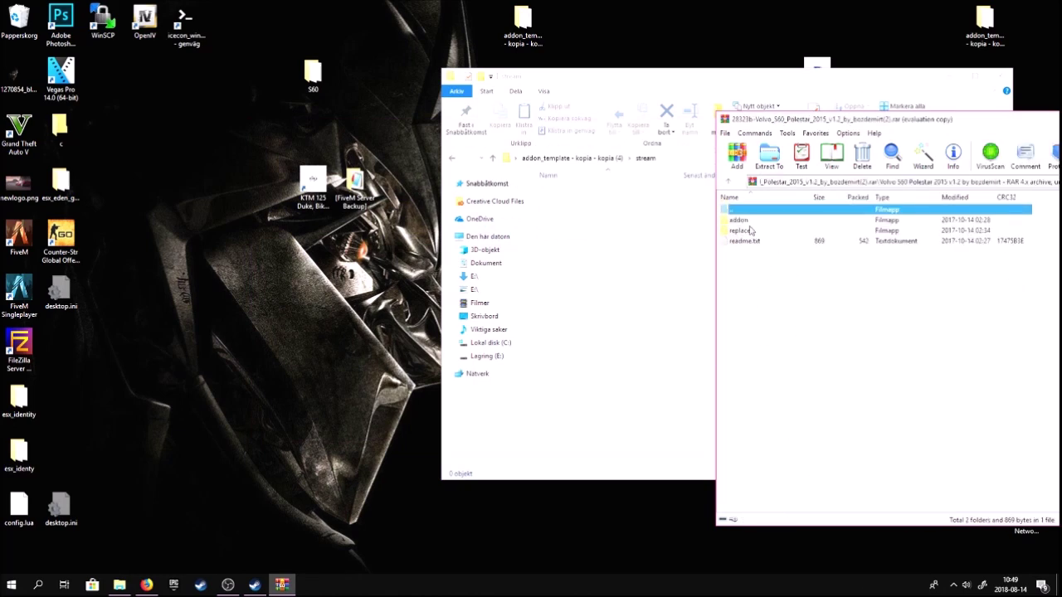
double_click(744, 231)
drag(767, 268, 590, 220)
drag(703, 80, 640, 83)
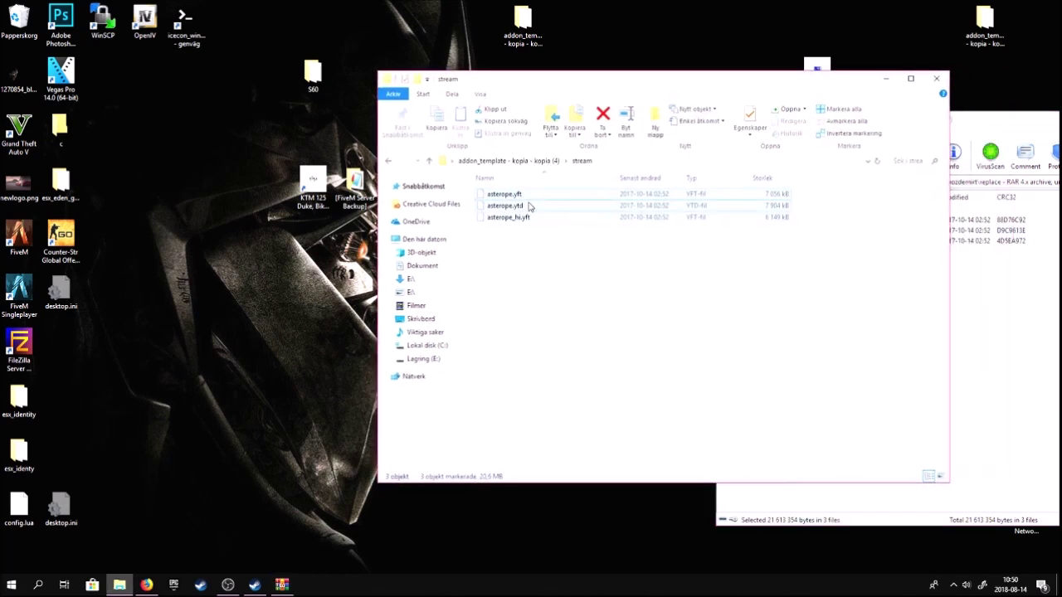
click(492, 195)
right_click(492, 198)
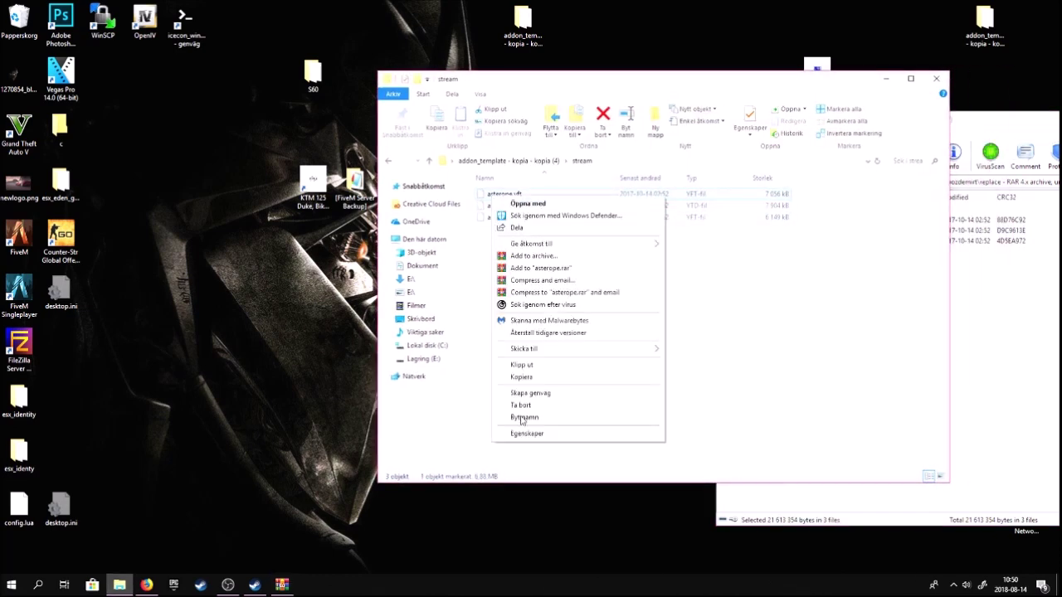
click(524, 418)
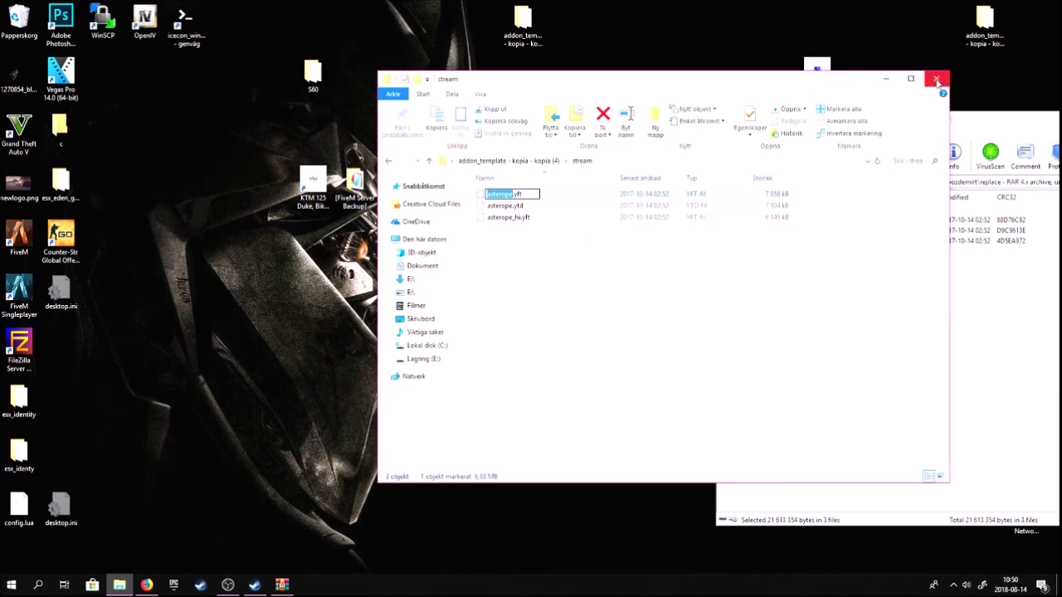
Close the stream folder window and the WinRAR archive
click(936, 79)
drag(794, 119, 546, 122)
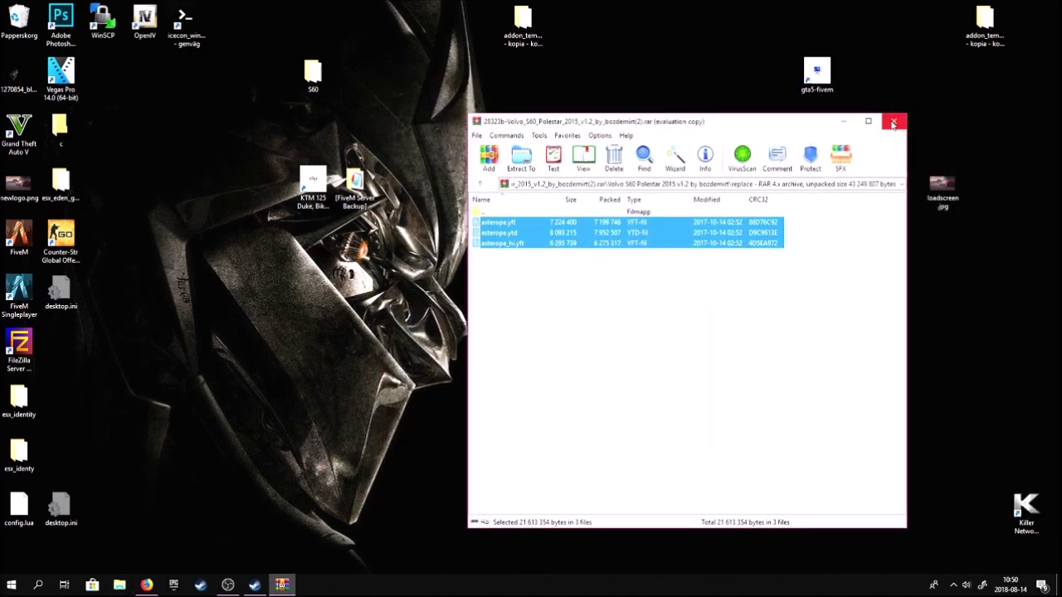
click(894, 124)
Open the S60 folder, check the asterope files in its stream subfolder and close the window
double_click(567, 133)
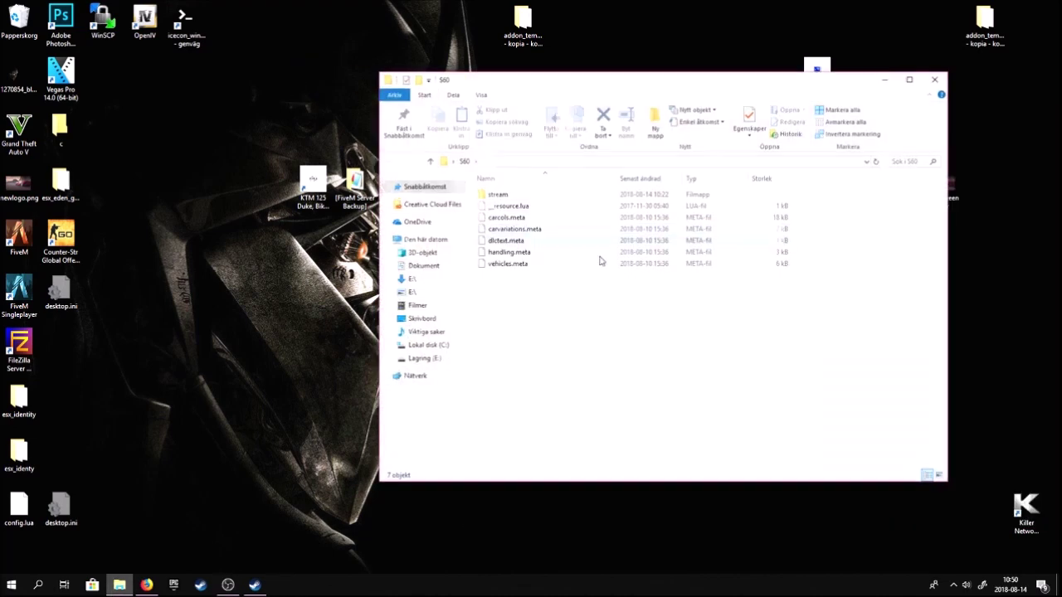
double_click(534, 197)
drag(537, 278, 506, 208)
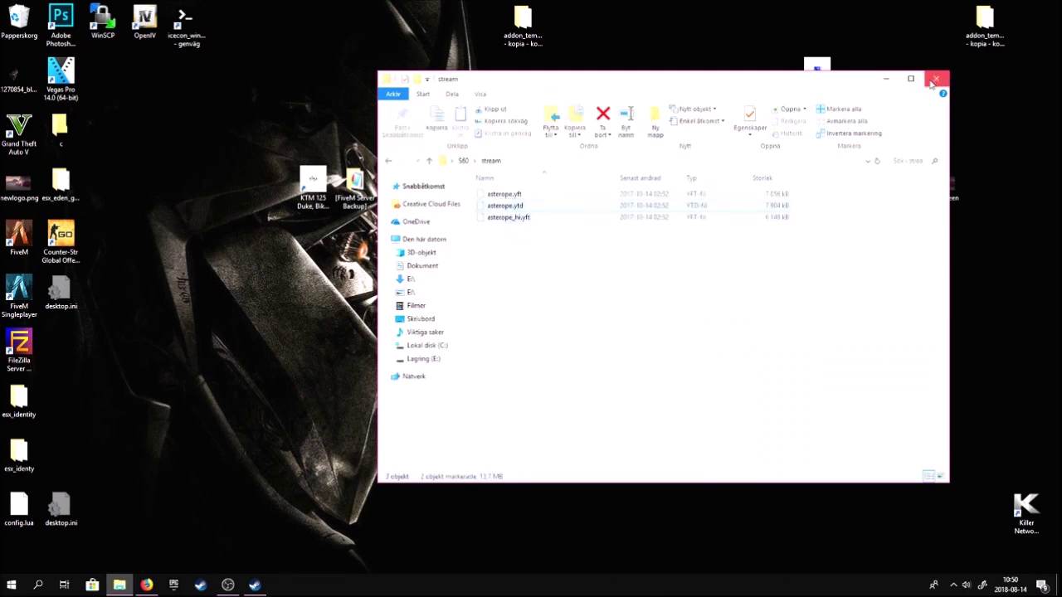
click(935, 79)
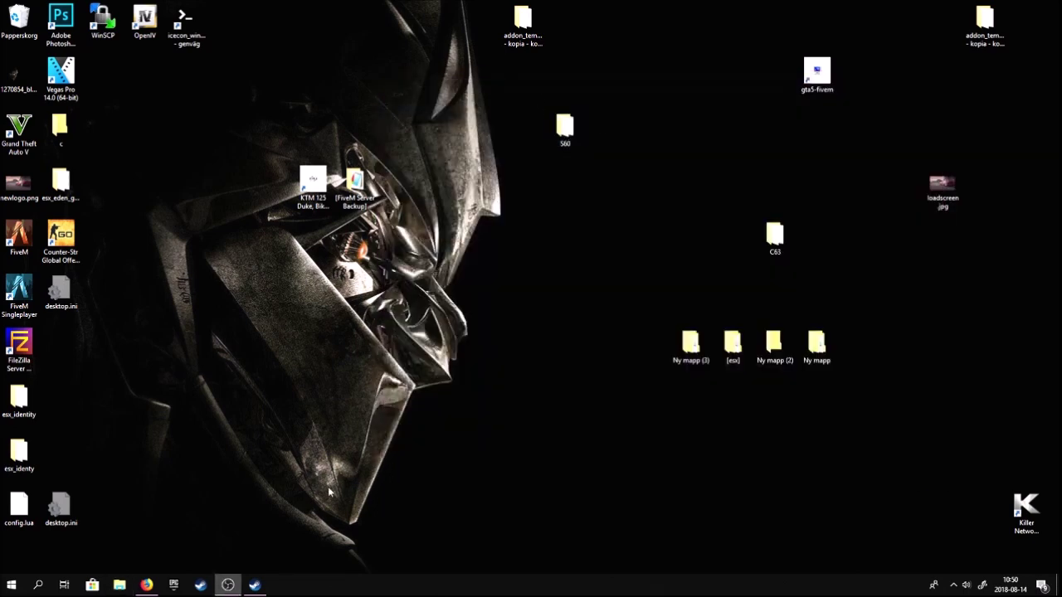
Open WinSCP and log in to the preselected saved FTP session by entering the account password
double_click(103, 23)
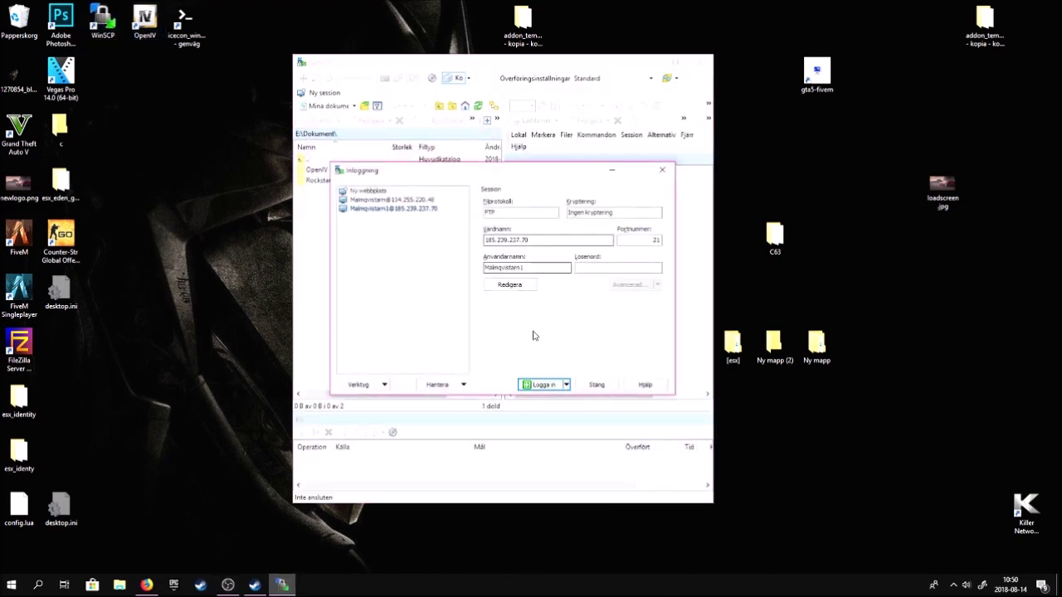
click(543, 386)
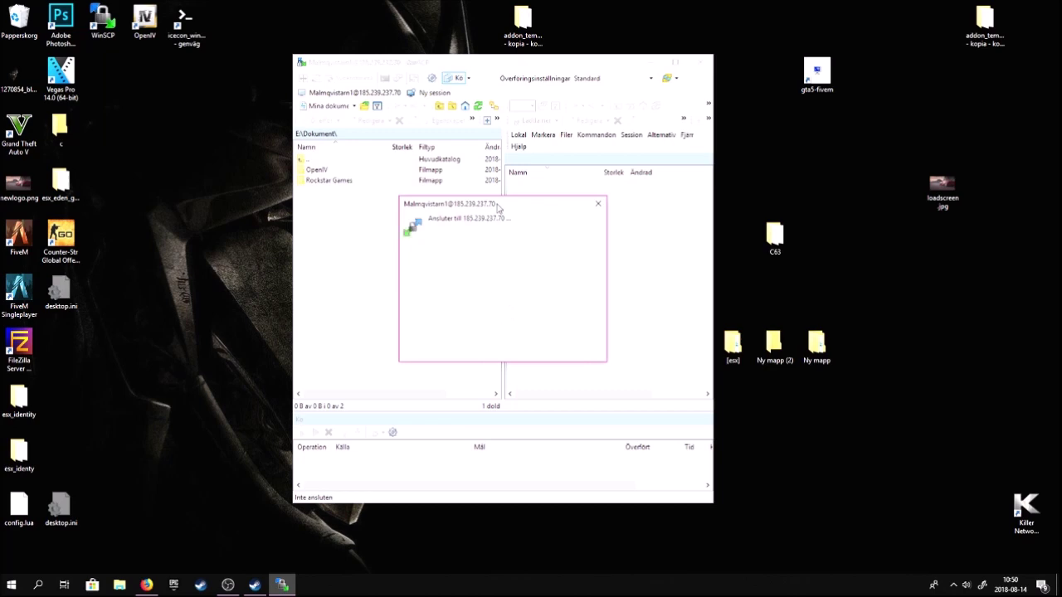
text(•••••••)
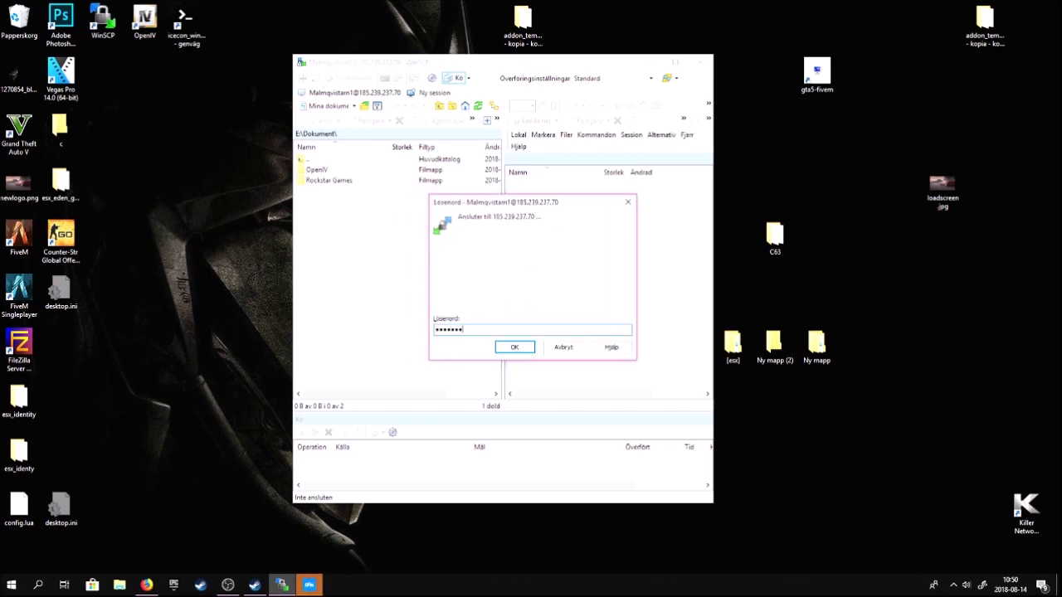
key(Return)
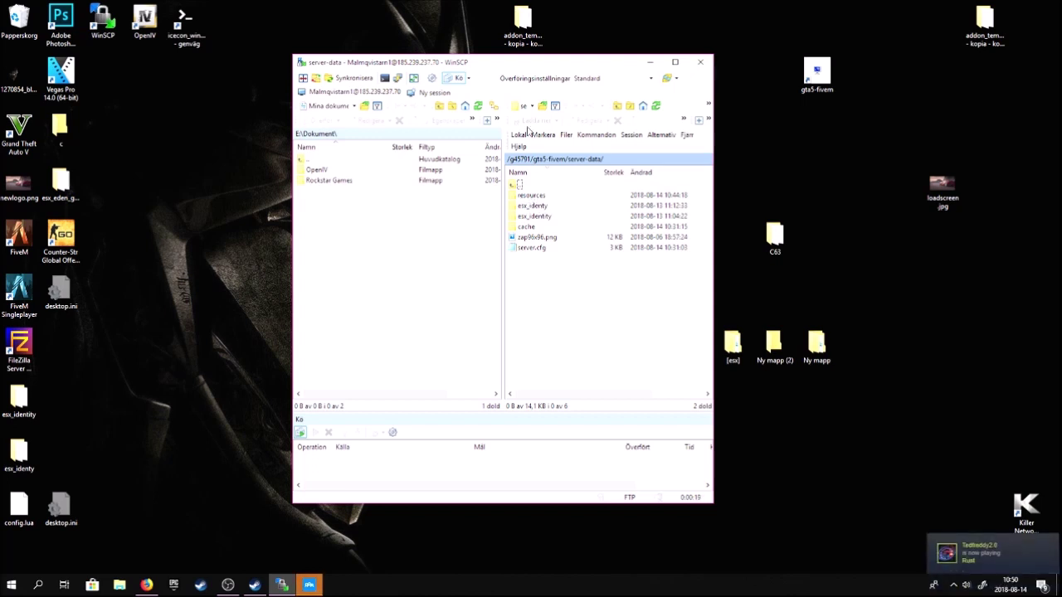
Open the server's resources folder and upload the S60 folder from the desktop into it
drag(521, 65, 549, 68)
double_click(567, 198)
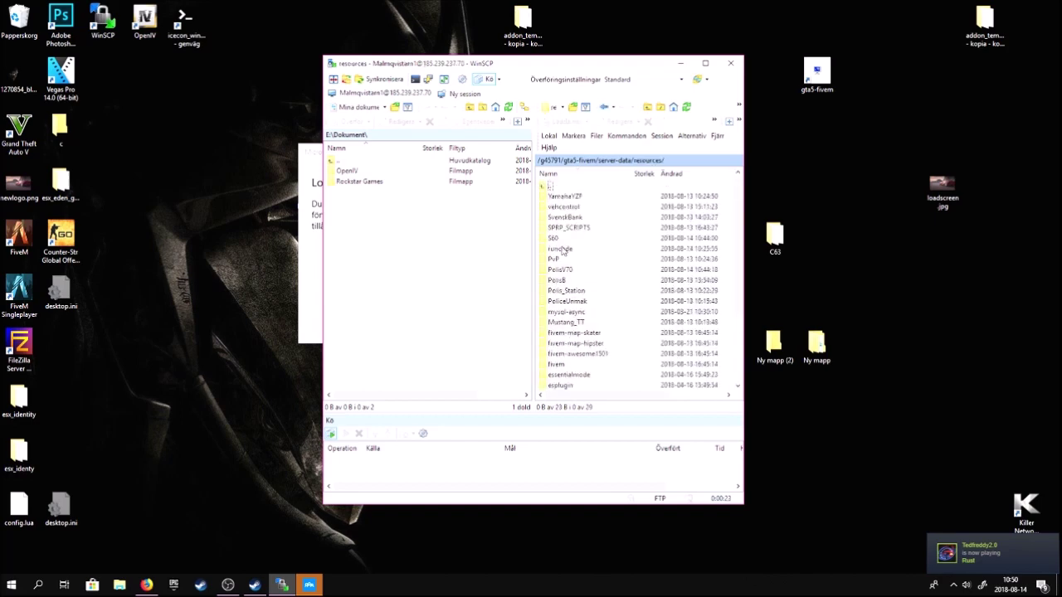
drag(551, 66, 765, 168)
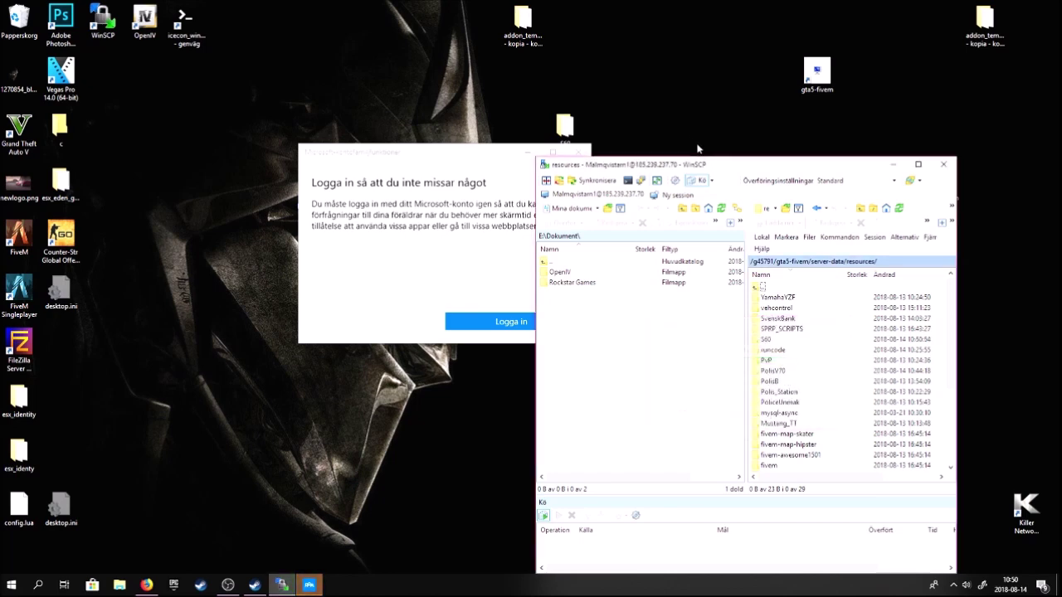
Open the S60 resource folder on the server and delete the nested S60 folder inside it
double_click(785, 340)
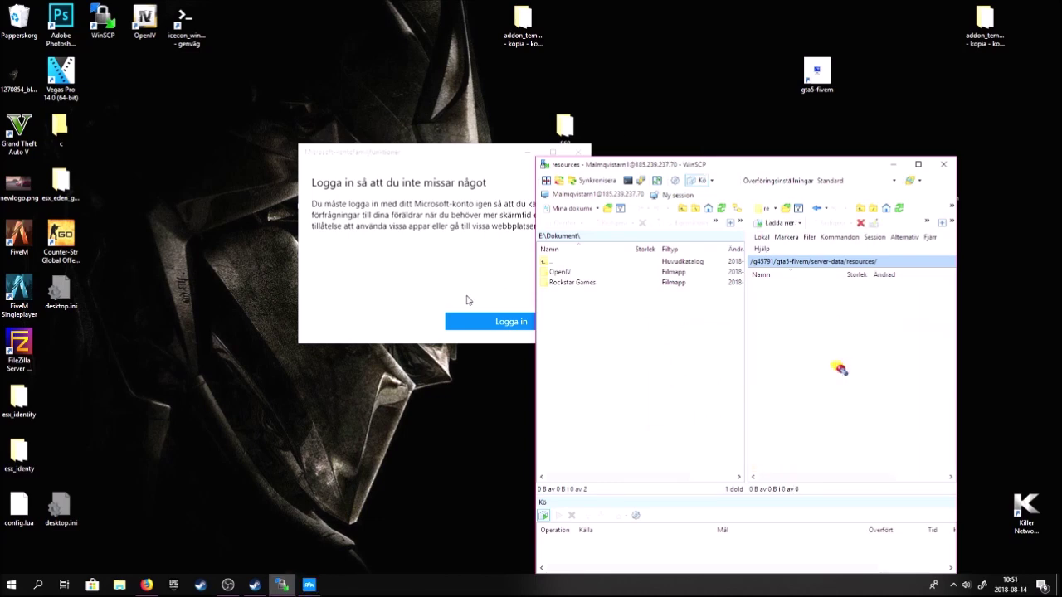
drag(586, 160, 387, 88)
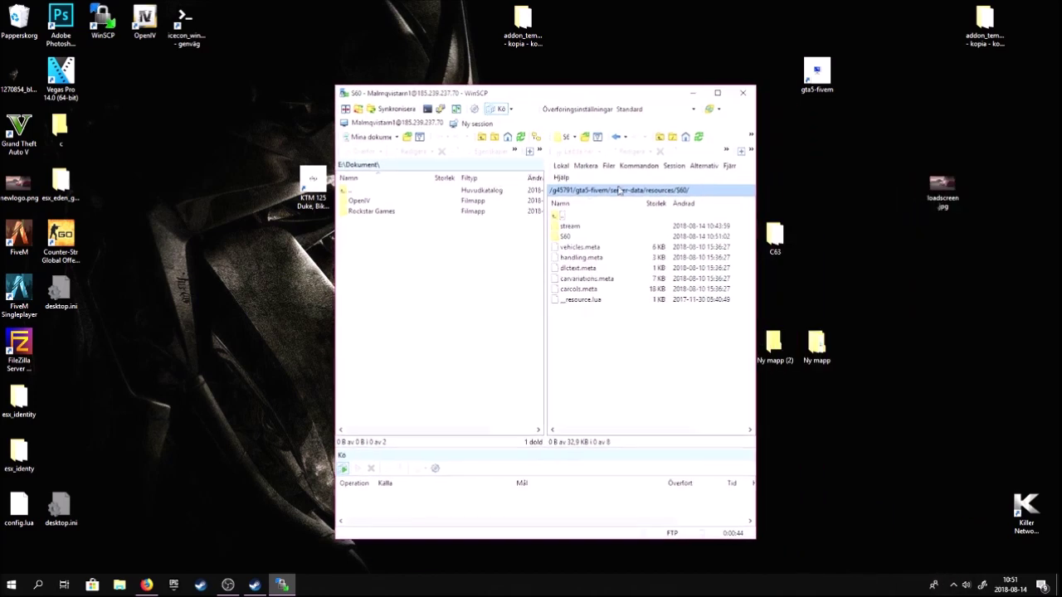
click(579, 239)
key(Delete)
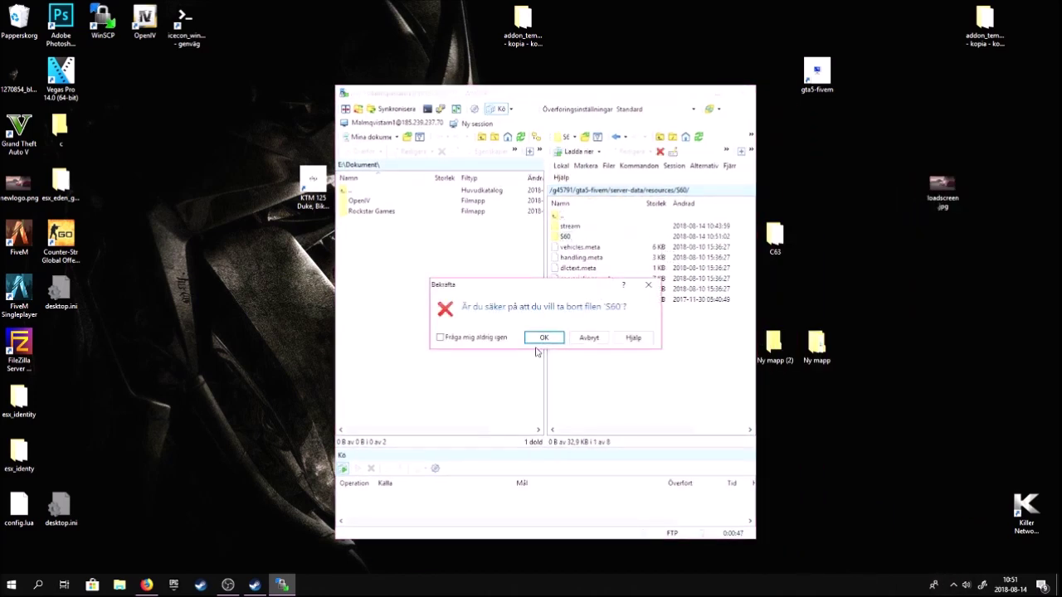
click(544, 340)
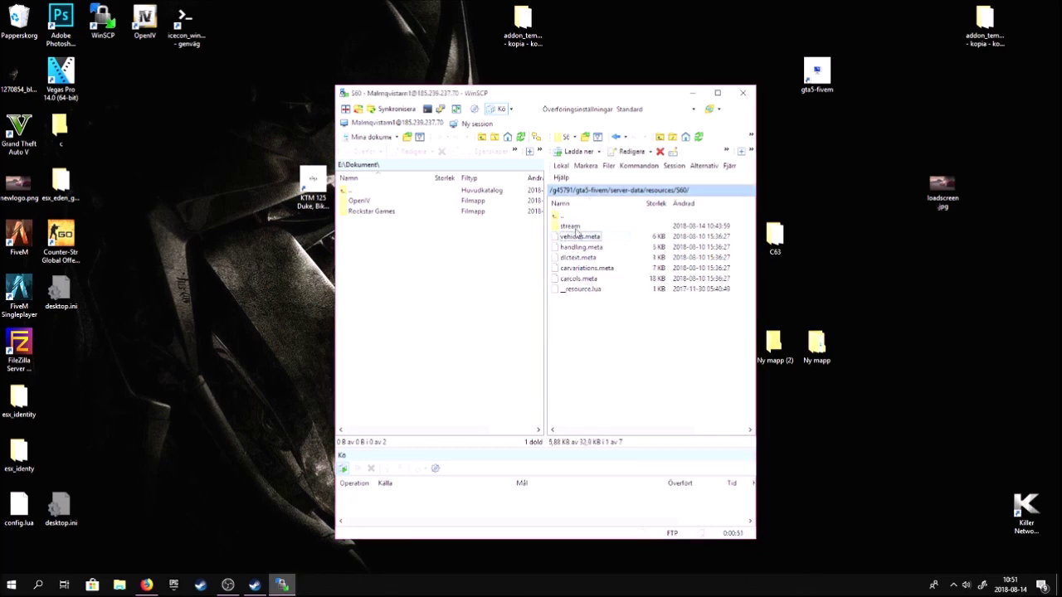
Look into the S60 resource's stream folder, return to the resources folder and minimize WinSCP
double_click(571, 226)
double_click(565, 218)
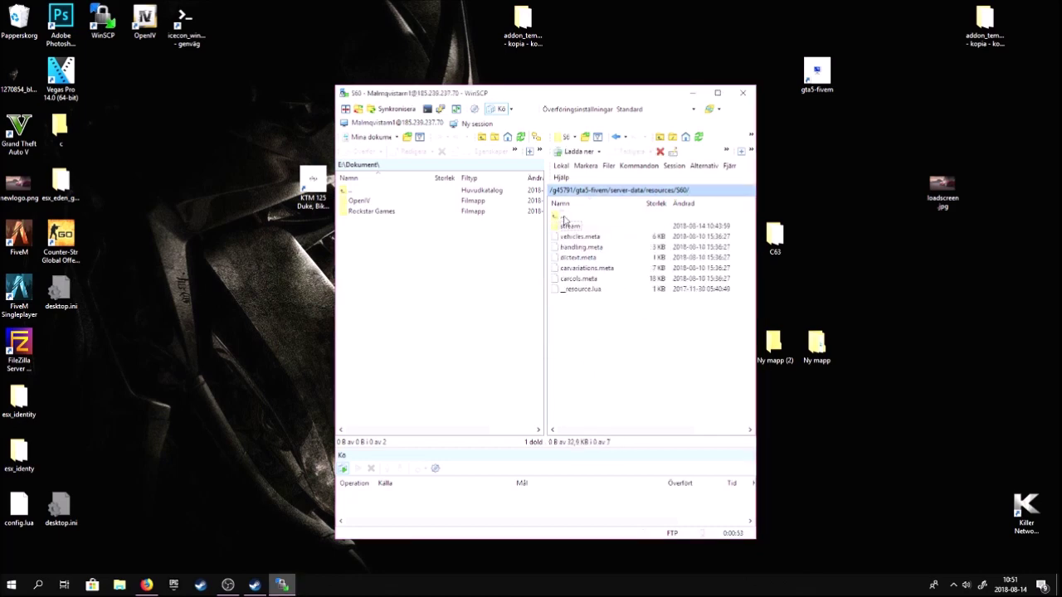
double_click(555, 217)
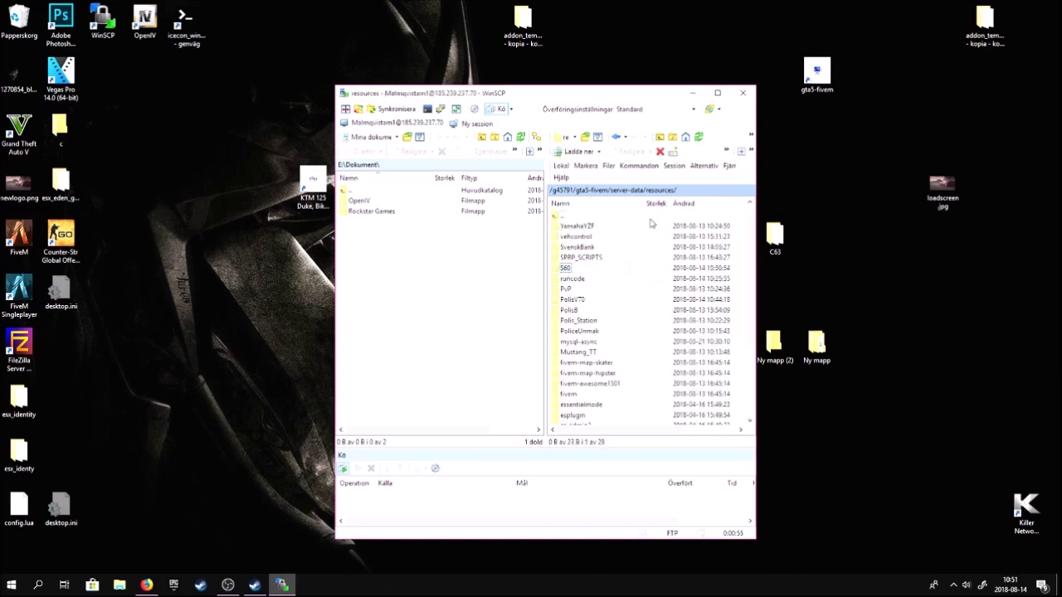
click(695, 93)
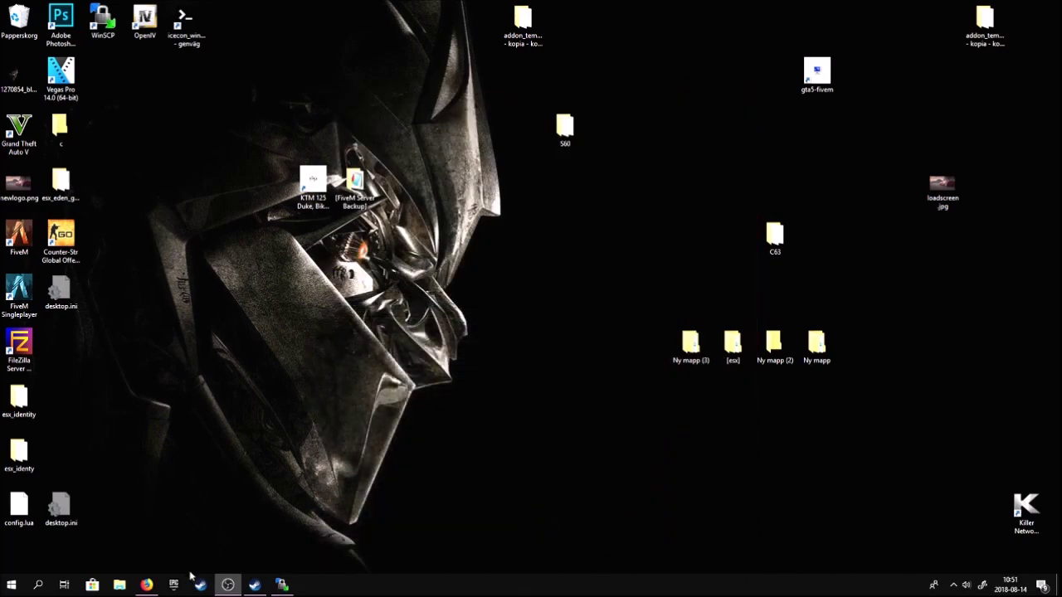
click(146, 585)
click(146, 585)
click(41, 583)
text(fivem)
key(Return)
Bring WinSCP back and move the esx_eden_garage_master folder to a free spot on the desktop beside it
click(282, 585)
drag(553, 94, 557, 71)
drag(75, 188, 243, 242)
mouse_move(183, 190)
mouse_down()
mouse_move(255, 297)
mouse_move(241, 278)
mouse_up()
click(258, 273)
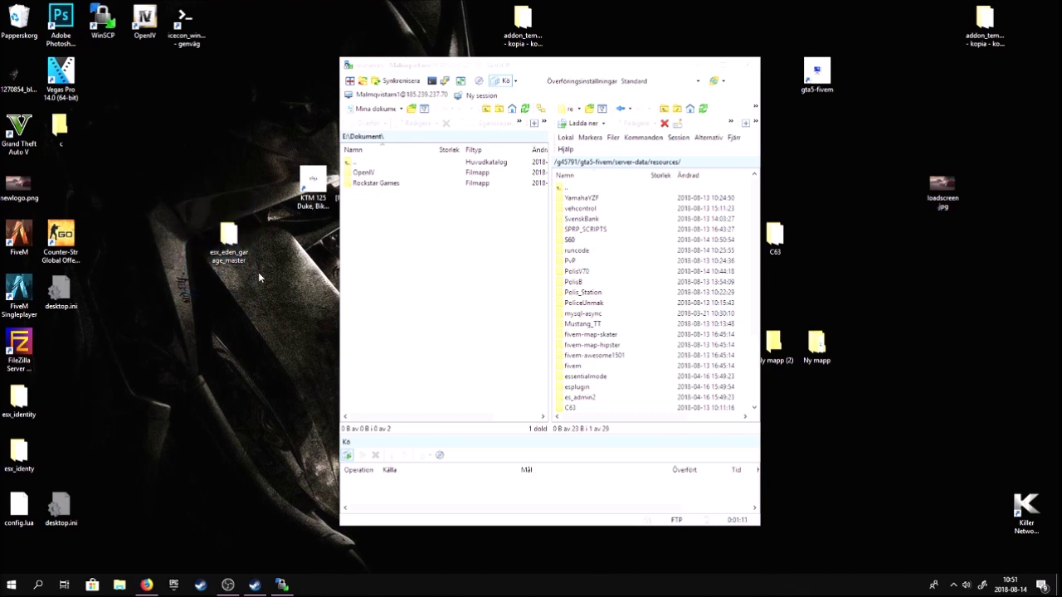
Open the [esx] folder inside the server's resources, widen the WinSCP window and browse the esx resource folders
scroll(602, 342, down, 3)
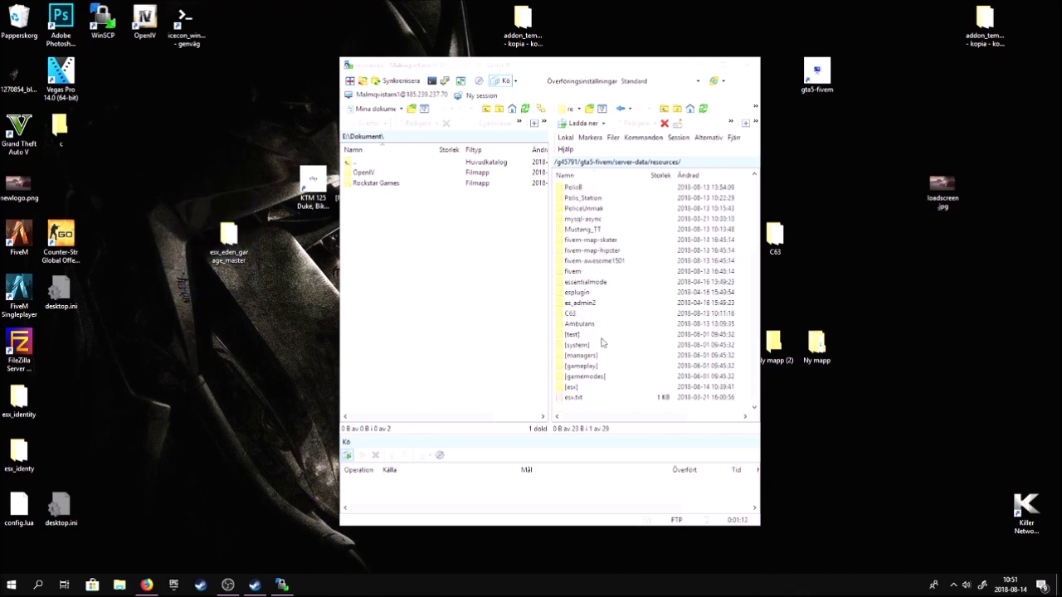
double_click(570, 386)
scroll(690, 211, down, 5)
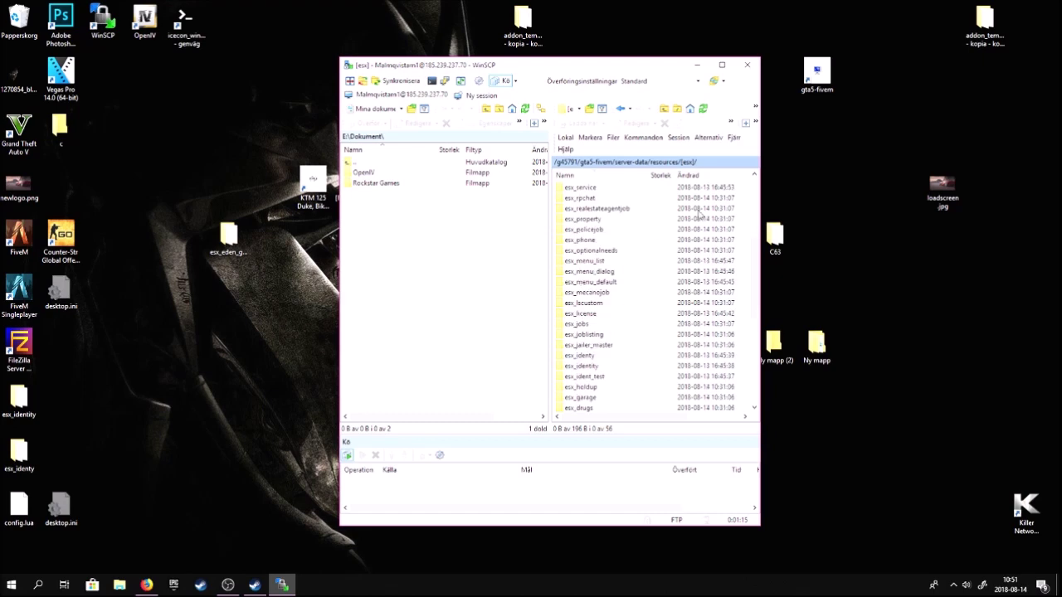
drag(760, 229, 902, 229)
scroll(699, 268, down, 6)
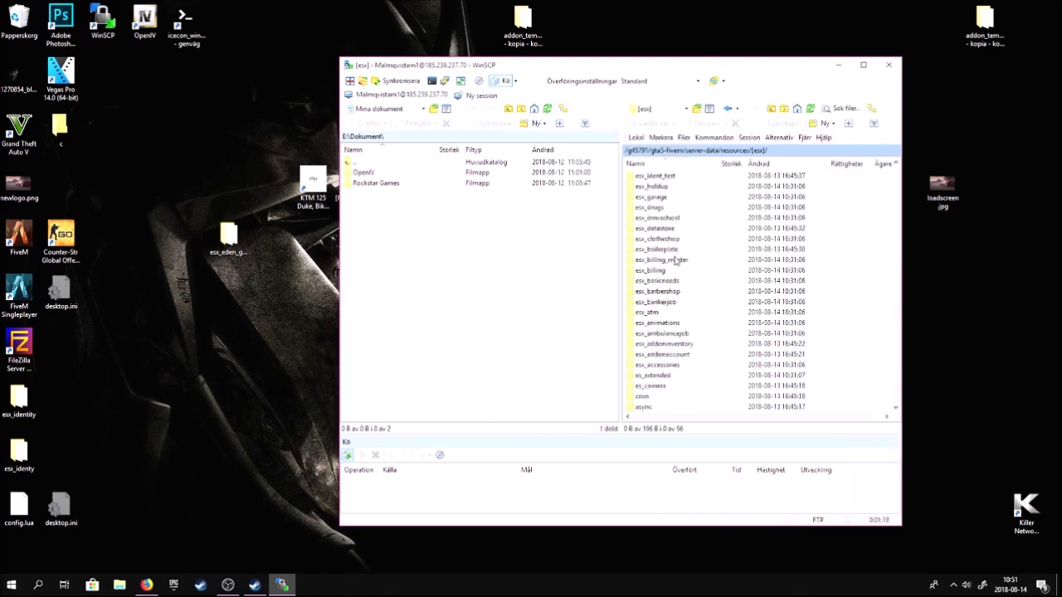
Upload the esx_eden_garage_master folder from the desktop into the server's [esx] folder
right_click(246, 235)
click(171, 315)
drag(229, 237, 741, 272)
drag(865, 278, 866, 279)
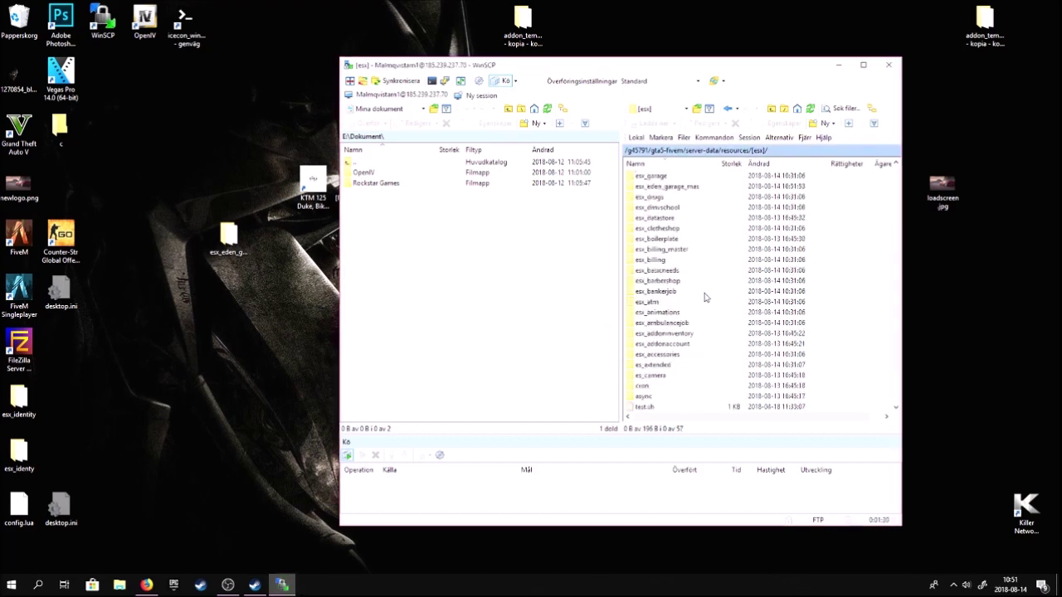
Go up to the server-data folder and open server.cfg in the editor
double_click(644, 177)
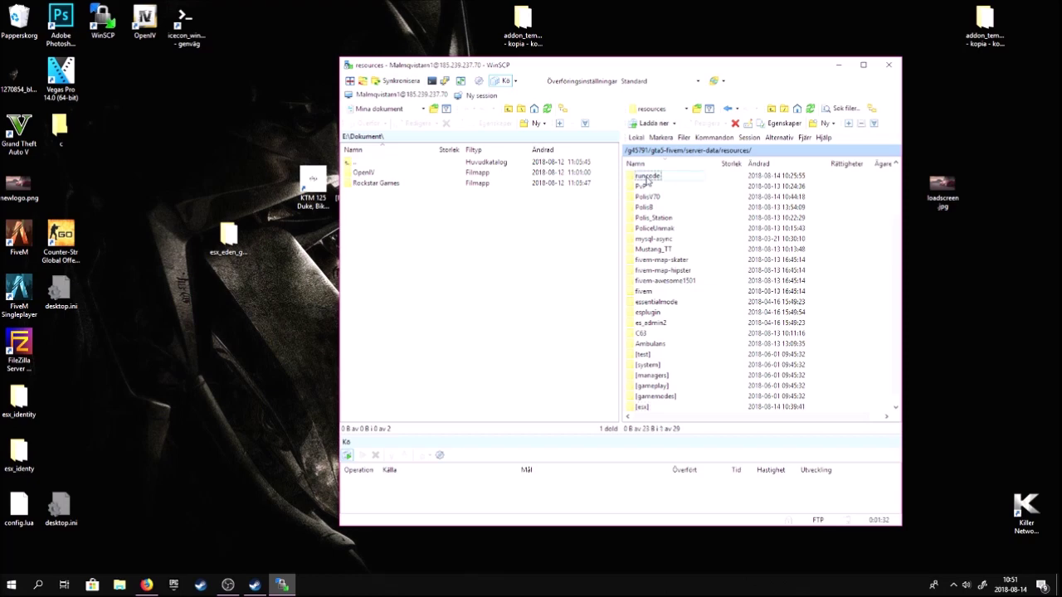
scroll(645, 196, up, 2)
double_click(638, 178)
double_click(651, 240)
Find and highlight the "start S60" and "start esx_eden_garage_master" lines in server.cfg
scroll(128, 360, down, 20)
scroll(128, 360, down, 20)
scroll(106, 351, up, 13)
scroll(84, 402, down, 2)
drag(19, 340, 60, 340)
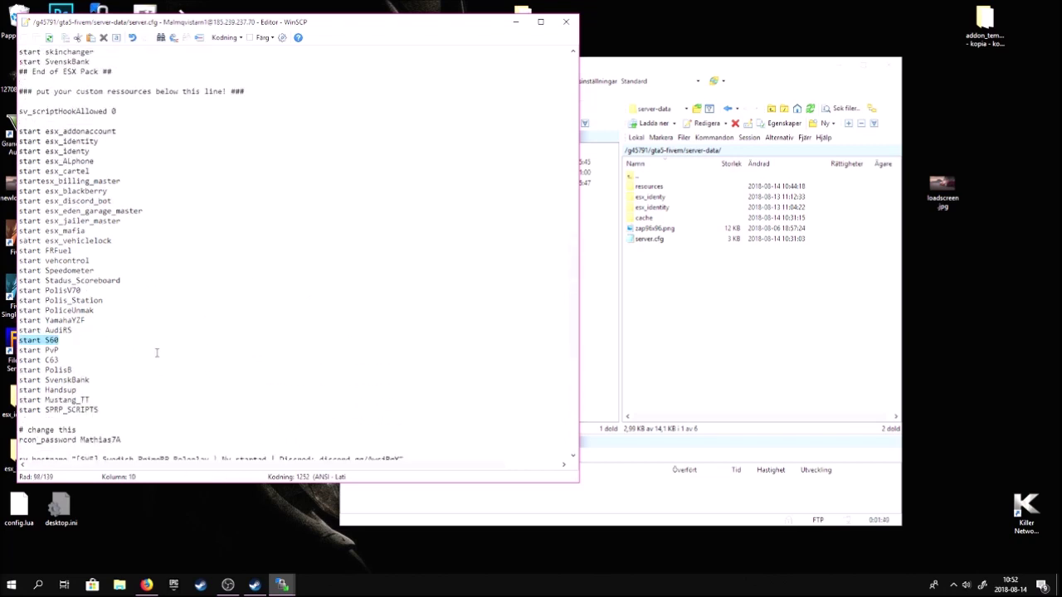
scroll(156, 354, up, 5)
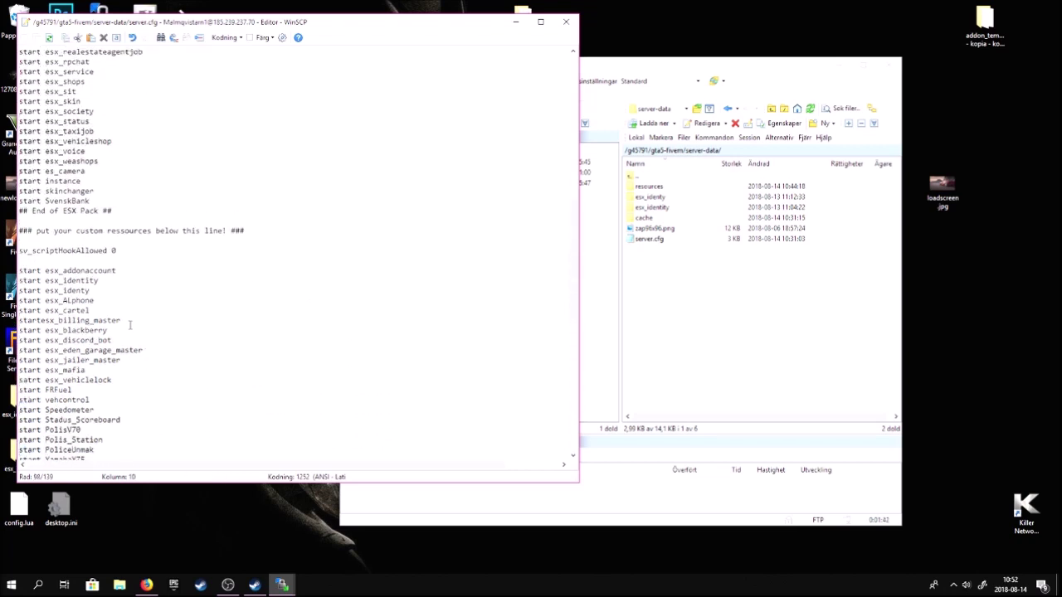
triple_click(151, 348)
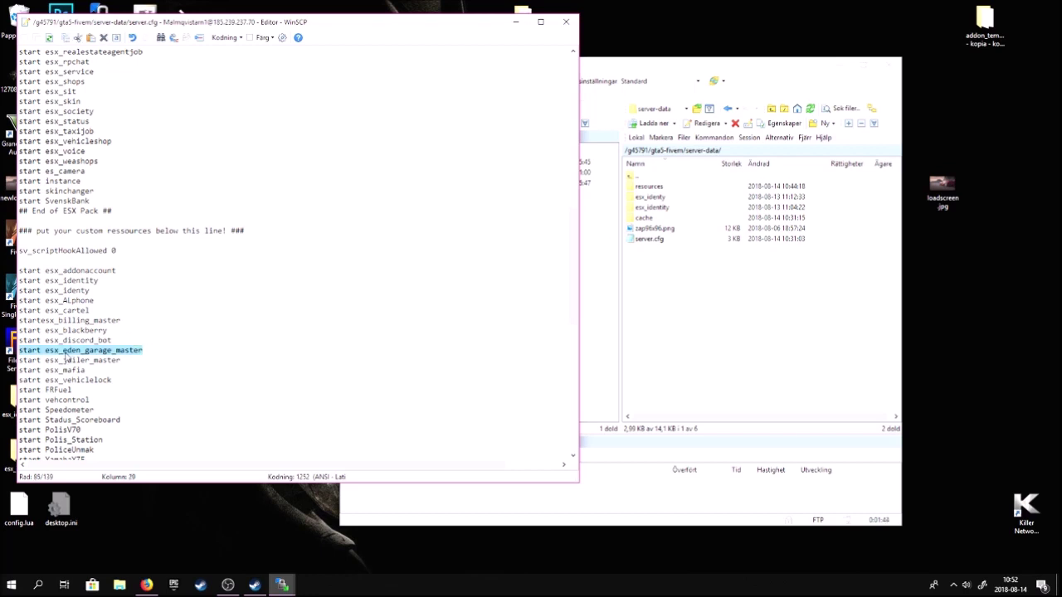
Minimize the server.cfg editor, check the contents of the desktop's esx_eden_garage_master folder and clear the remaining windows from the desktop
click(516, 25)
double_click(229, 241)
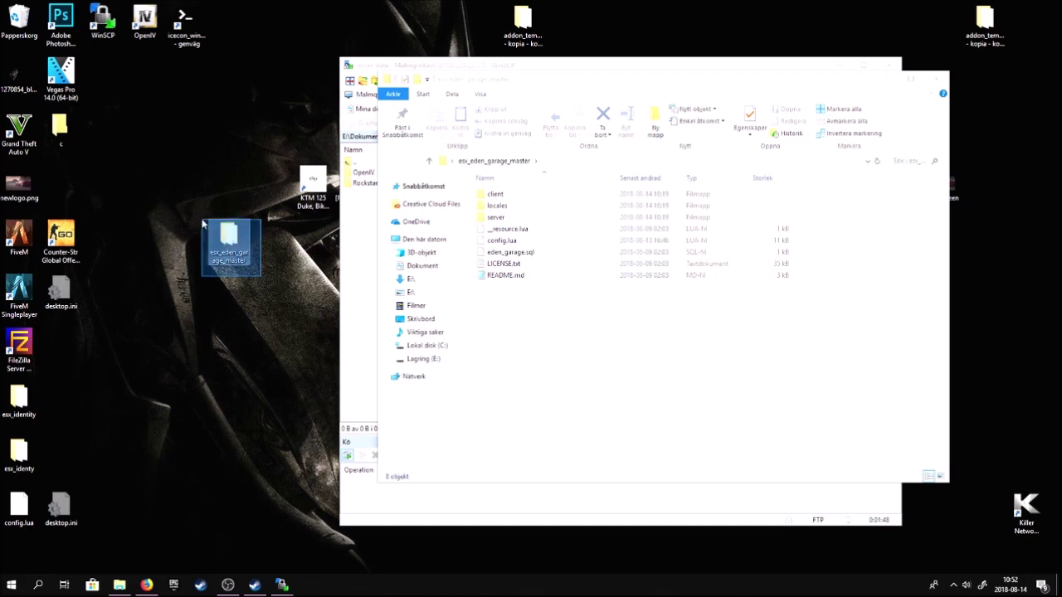
click(913, 80)
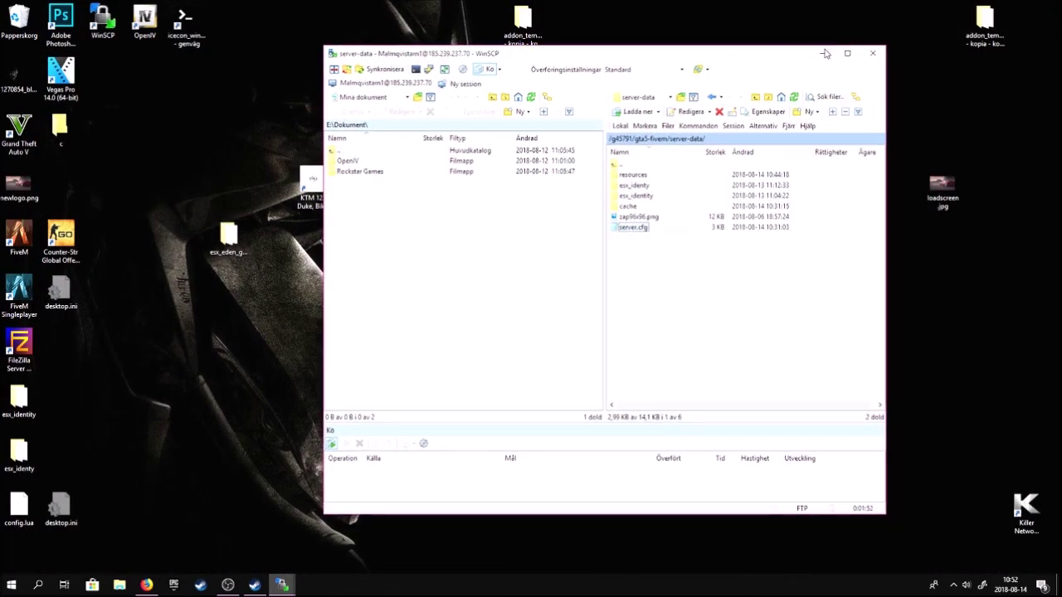
click(824, 53)
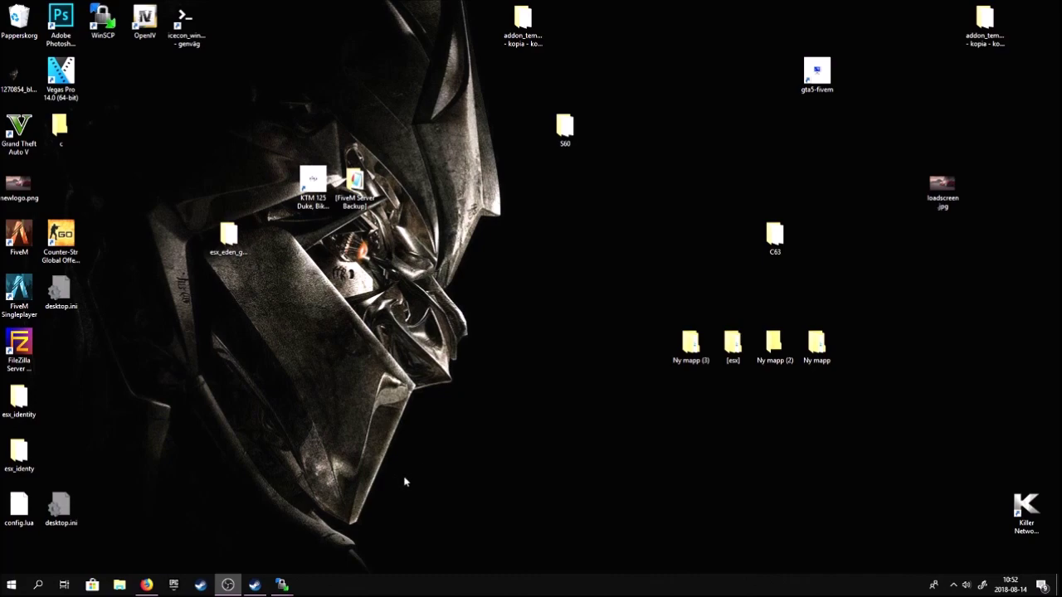
Switch to Firefox and open zap-hosting.com
click(146, 585)
click(380, 20)
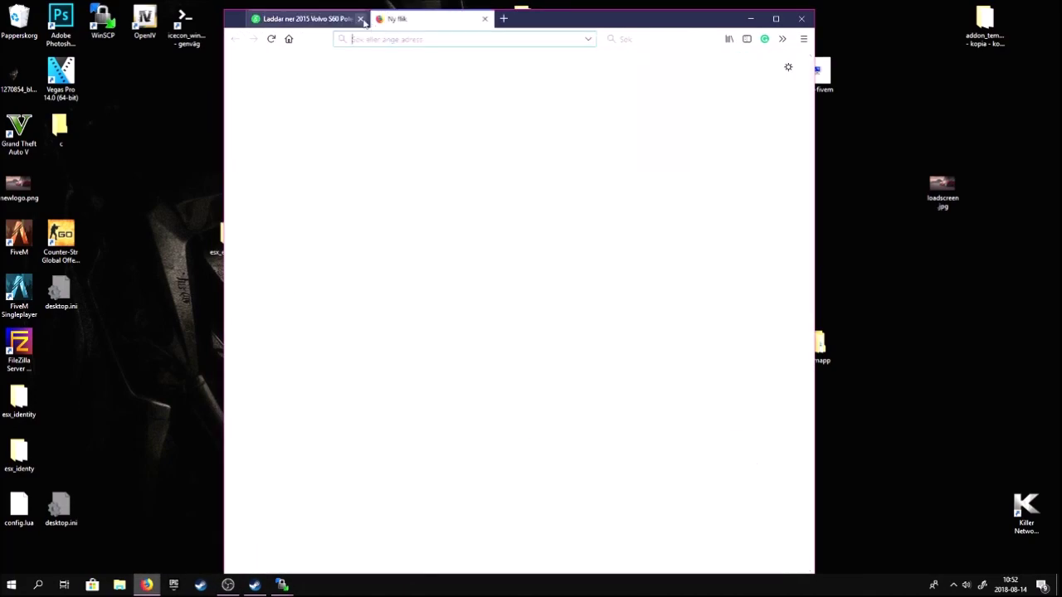
text(zap-hosting.com/)
key(Return)
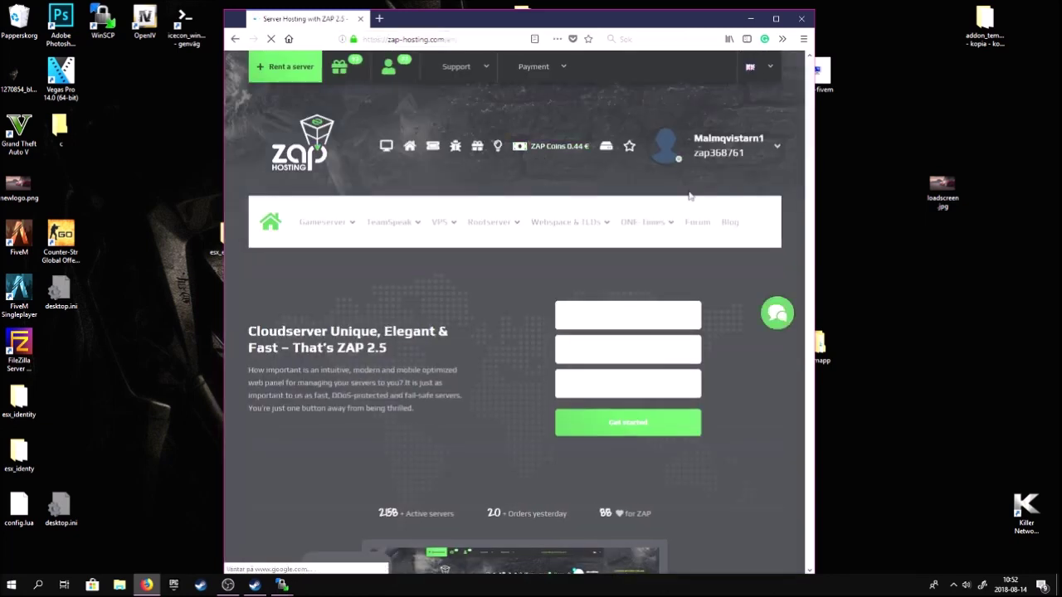
Open the ZAP-Hosting web interface, go to the GTA 5: FiveM Mod (Windows) gameserver and restart it
click(386, 145)
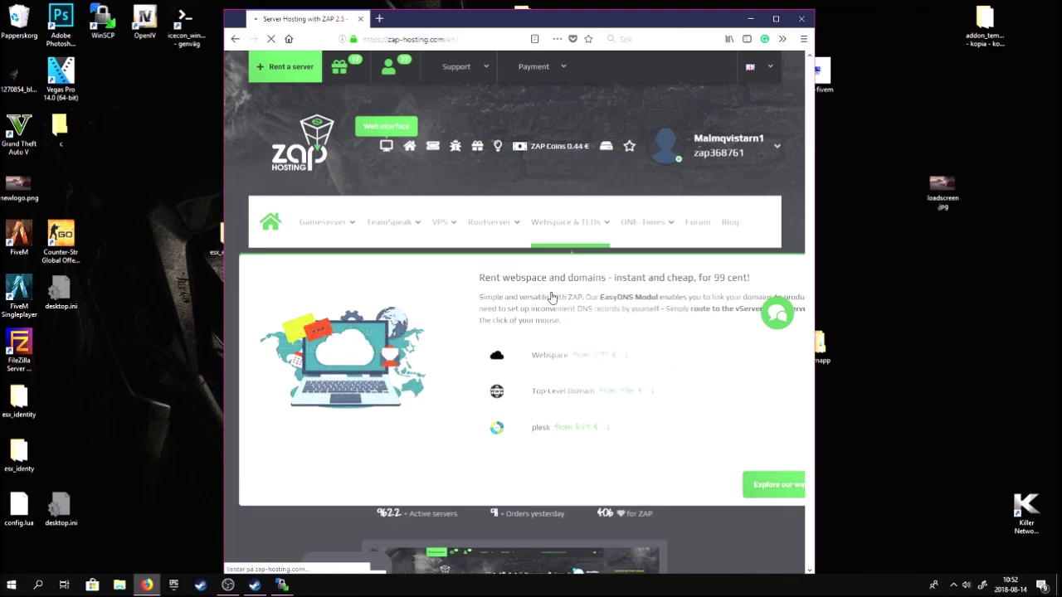
scroll(573, 323, down, 1)
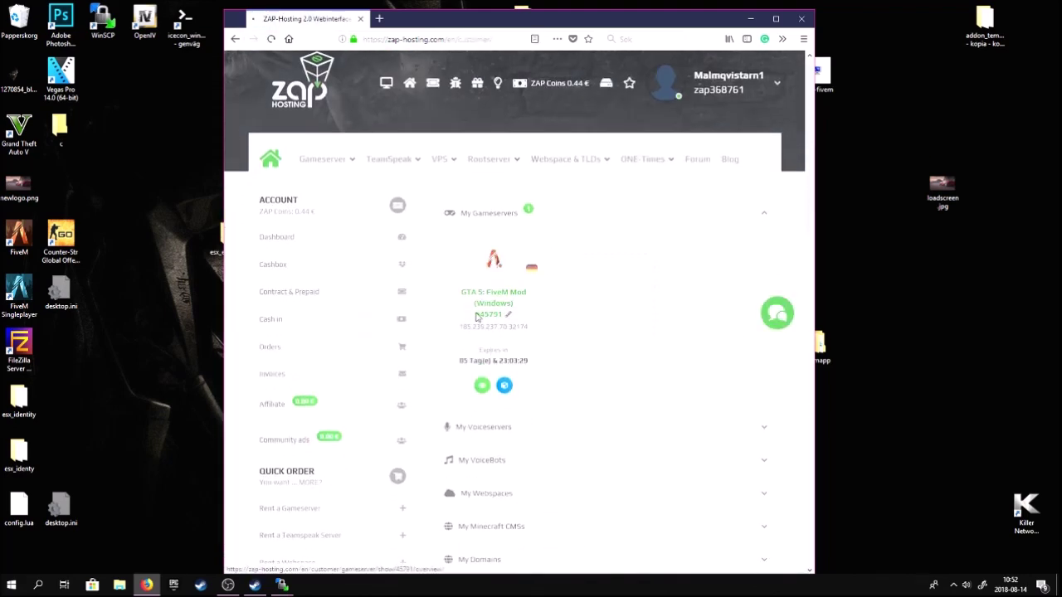
click(492, 307)
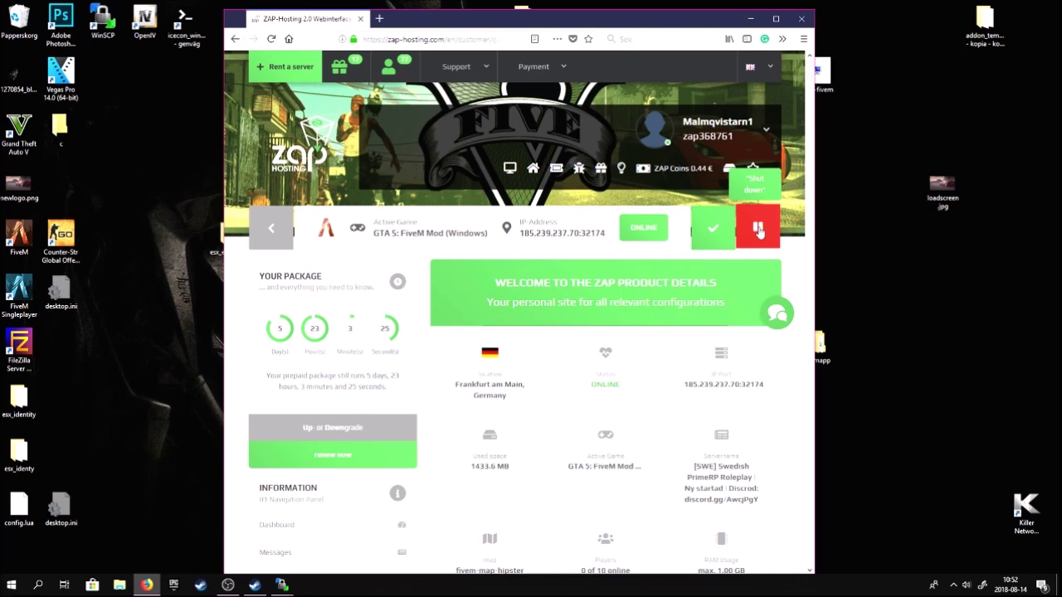
click(758, 230)
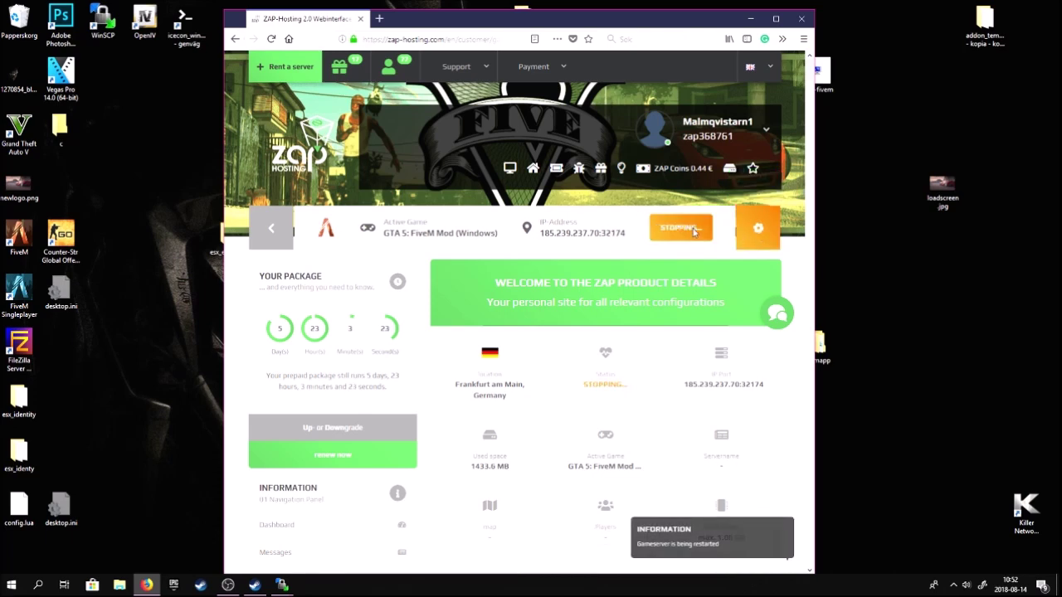
Minimize Firefox, switch to FiveM and open Direct Connect for the server address 185.239.237.70:32174
click(750, 19)
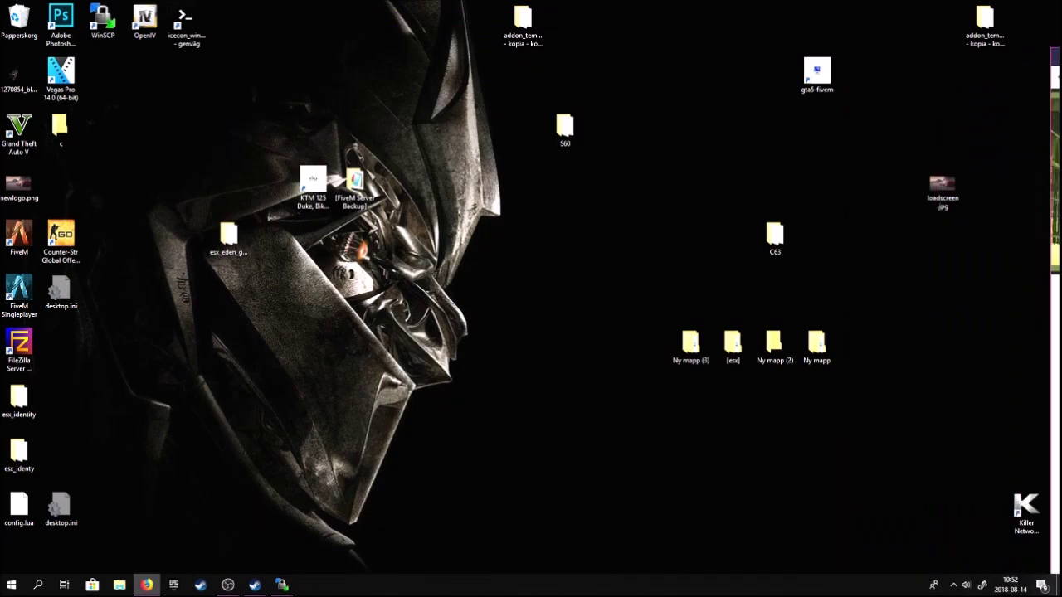
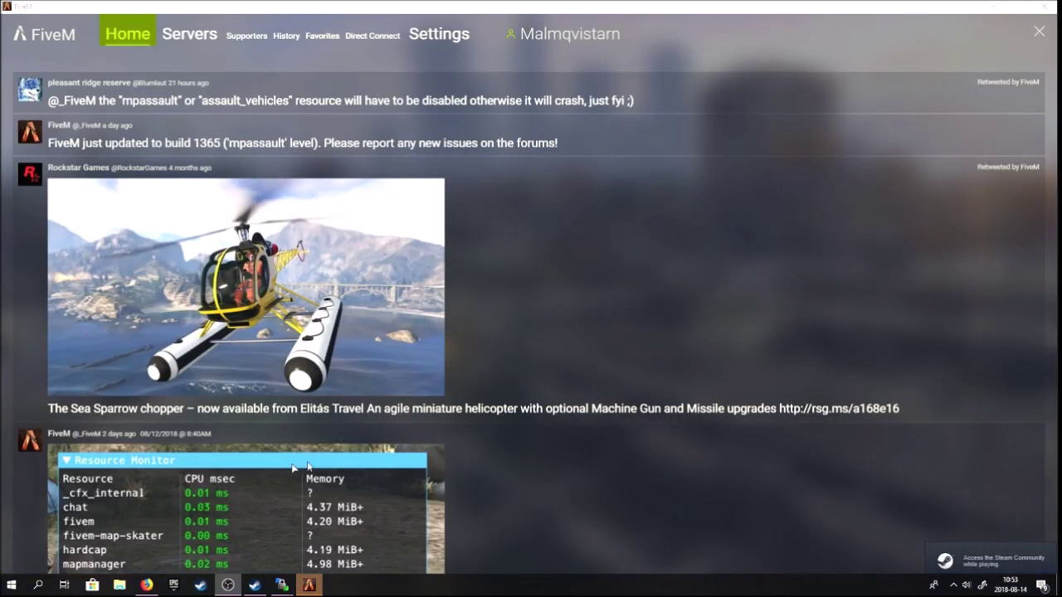
click(381, 34)
click(381, 37)
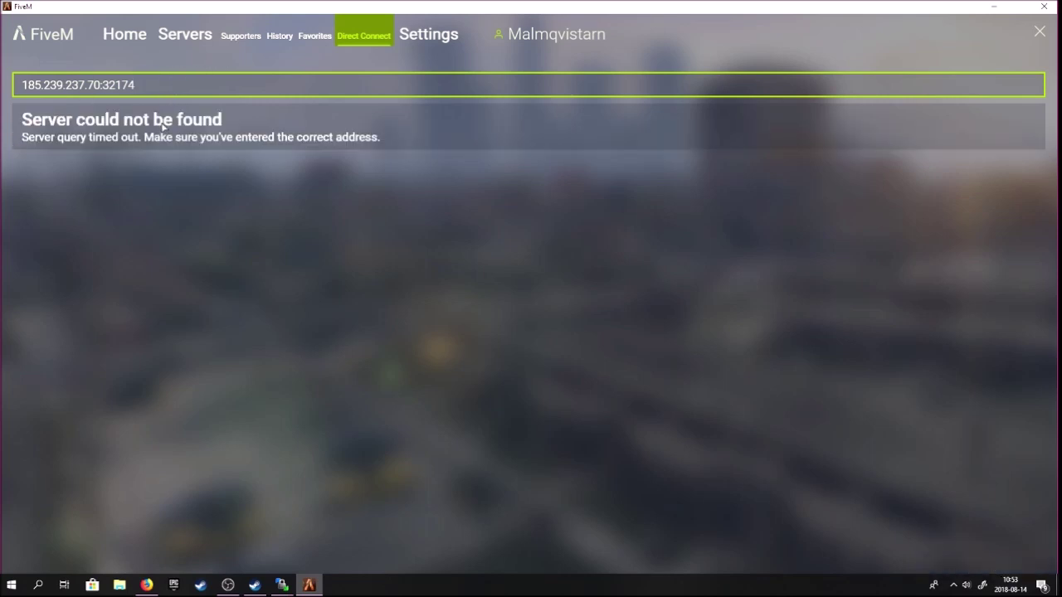
Open the Swedish PrimeRP Roleplay server from the FiveM favorites, try to connect to it and dismiss the connection dialog
key(super)
click(147, 585)
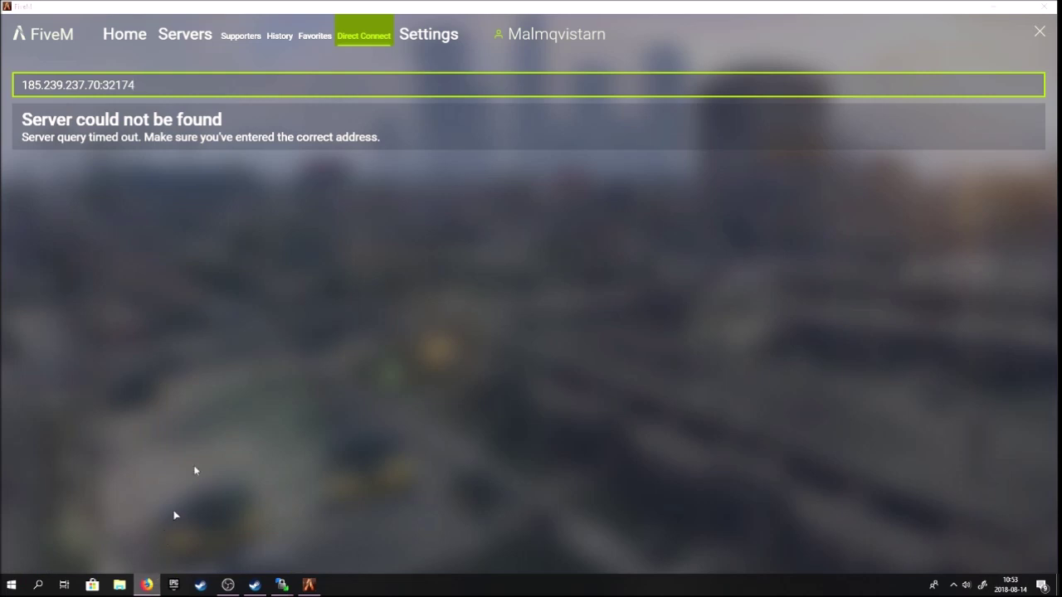
click(366, 34)
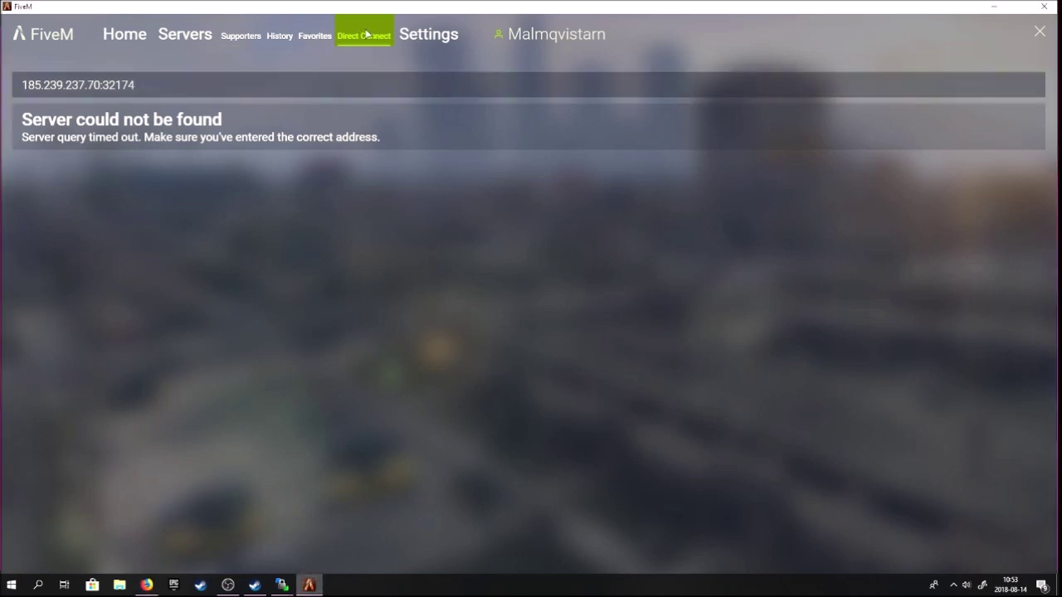
click(323, 35)
click(157, 133)
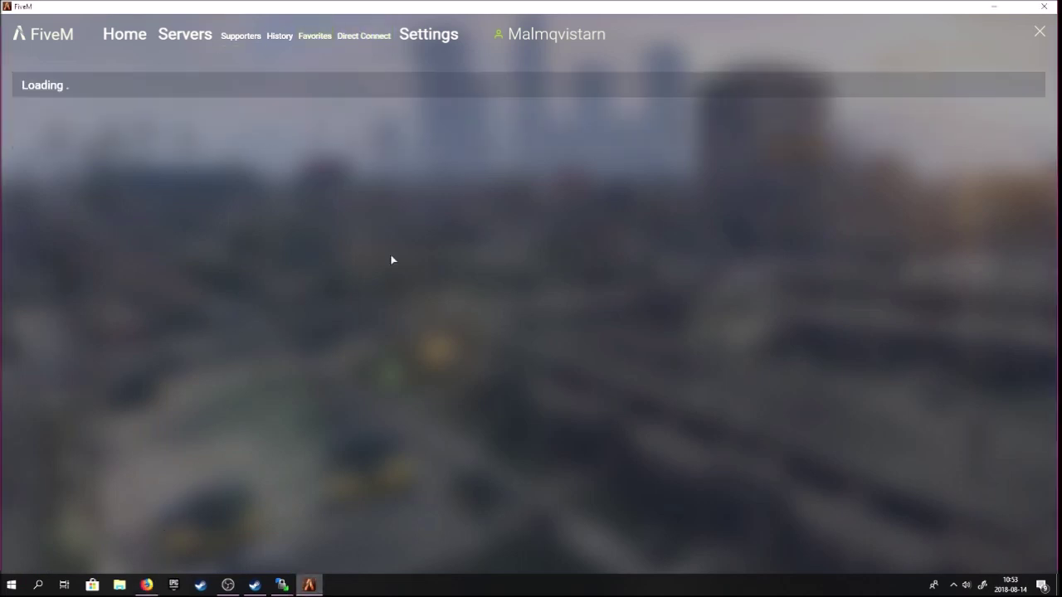
click(125, 191)
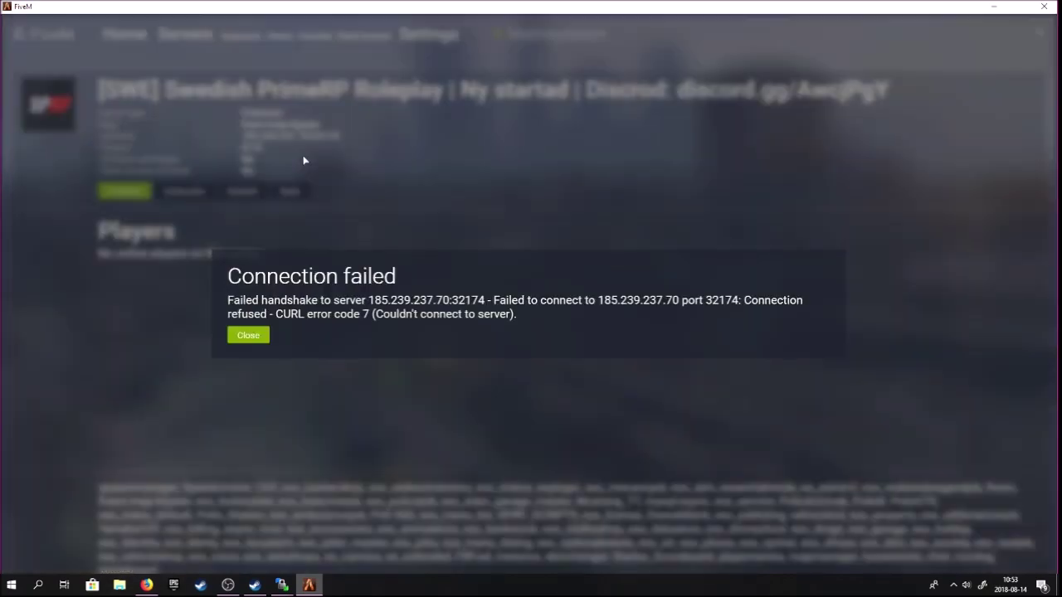
click(248, 335)
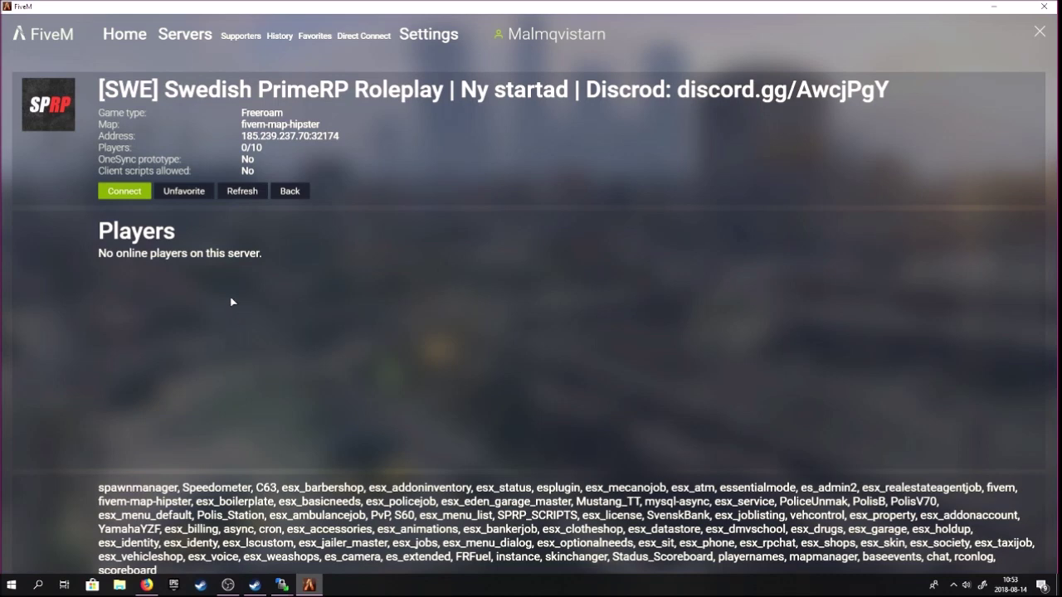
Check the gameserver's status on the ZAP-Hosting page in Firefox, return to FiveM and retry the server connection
key(super)
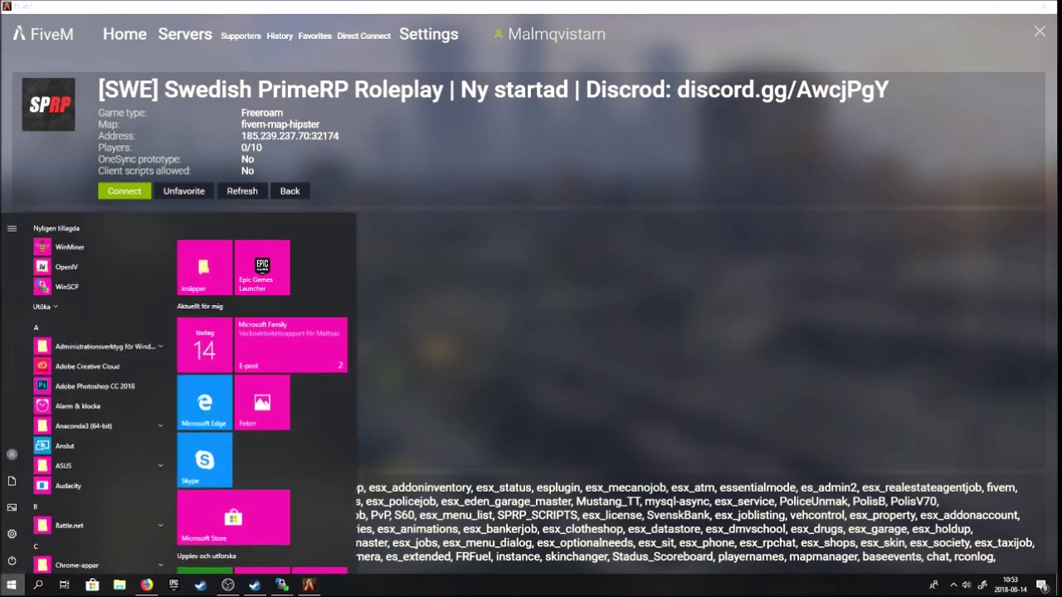
drag(1061, 30, 1061, 45)
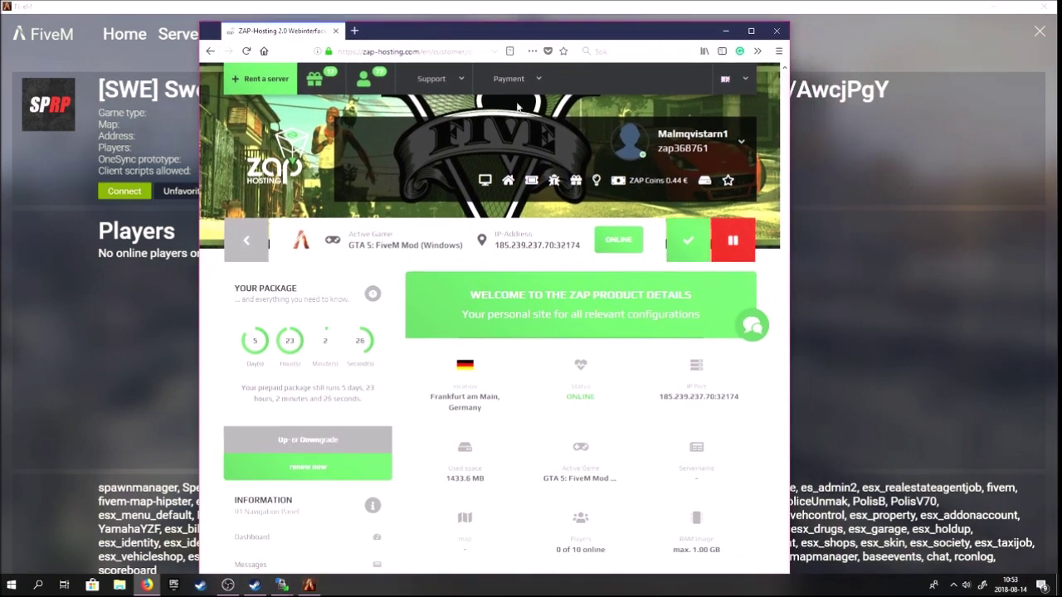
click(725, 32)
click(126, 192)
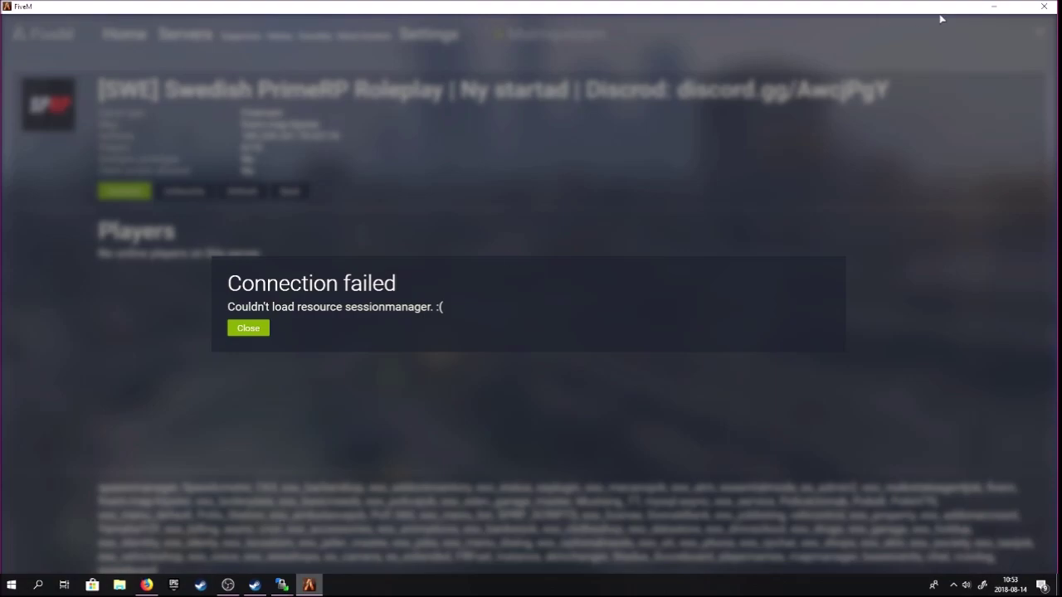
Minimize FiveM, open IceCon from the desktop and copy the server's IP address and port from the ZAP-Hosting page in Firefox
key(super)
click(994, 6)
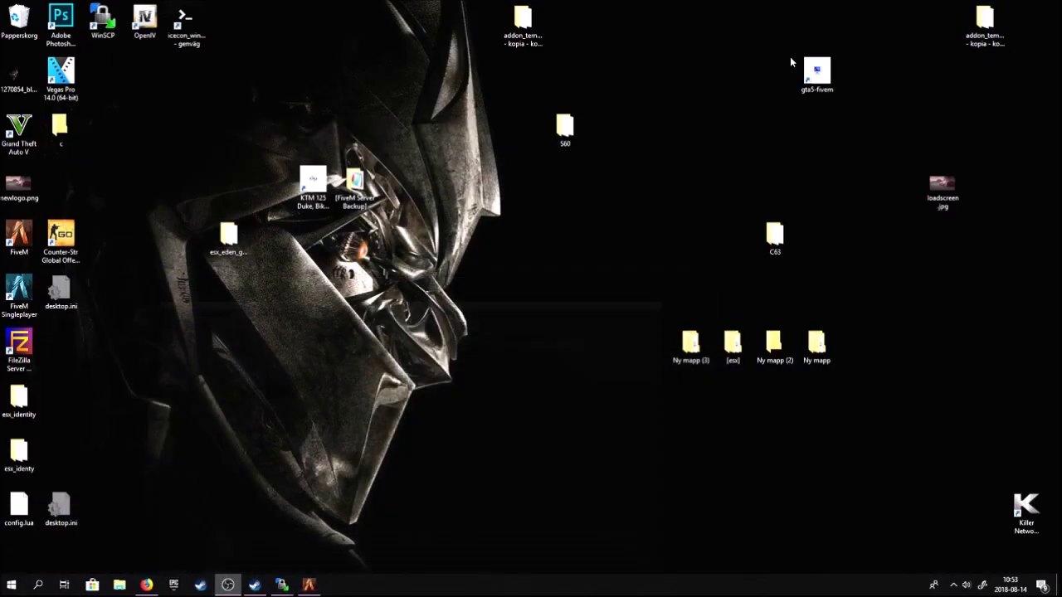
double_click(184, 21)
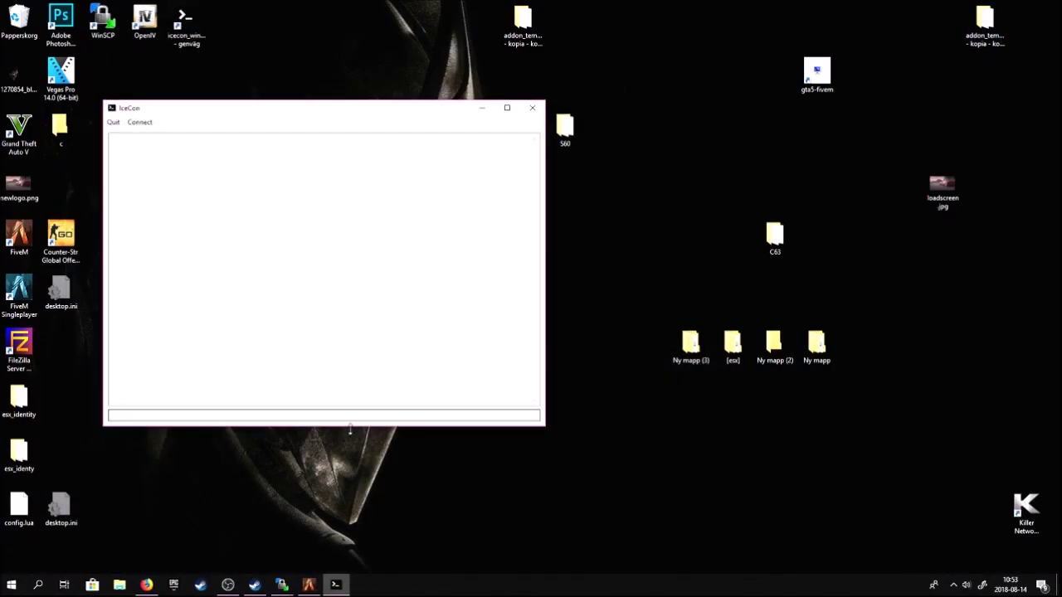
click(146, 585)
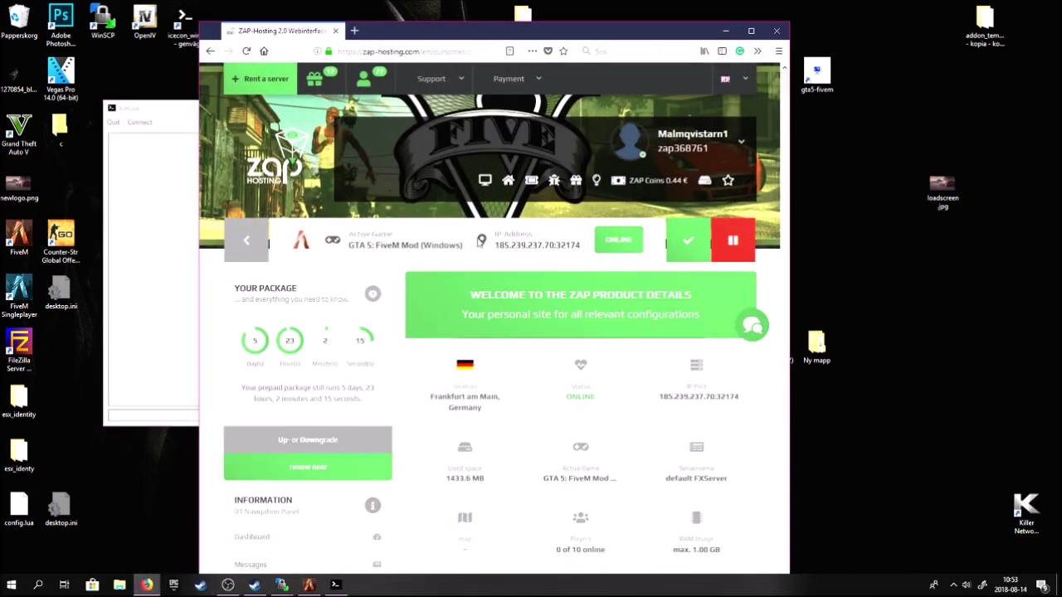
drag(493, 250, 587, 253)
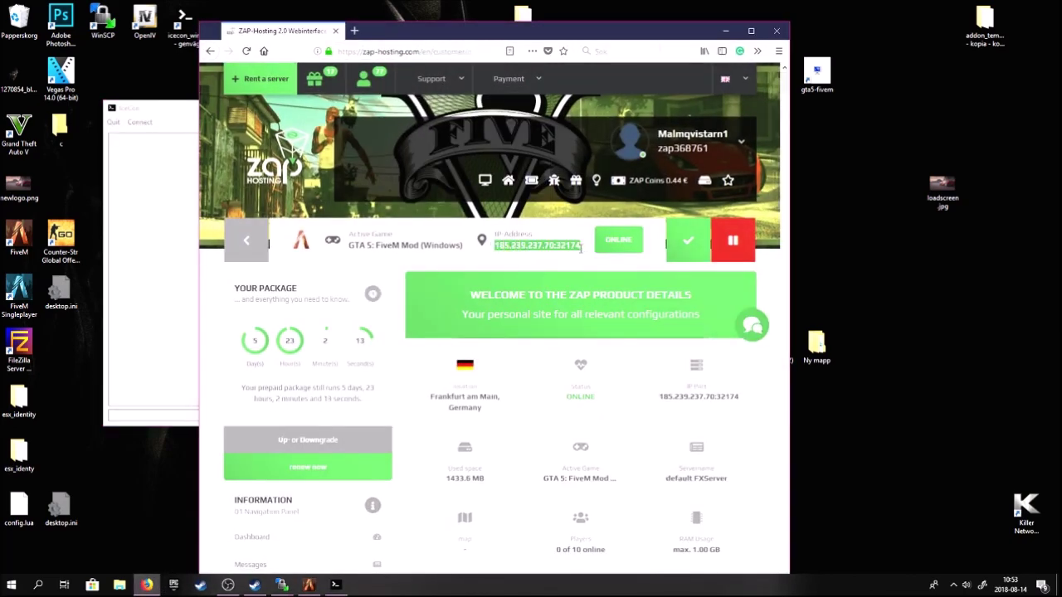
click(724, 32)
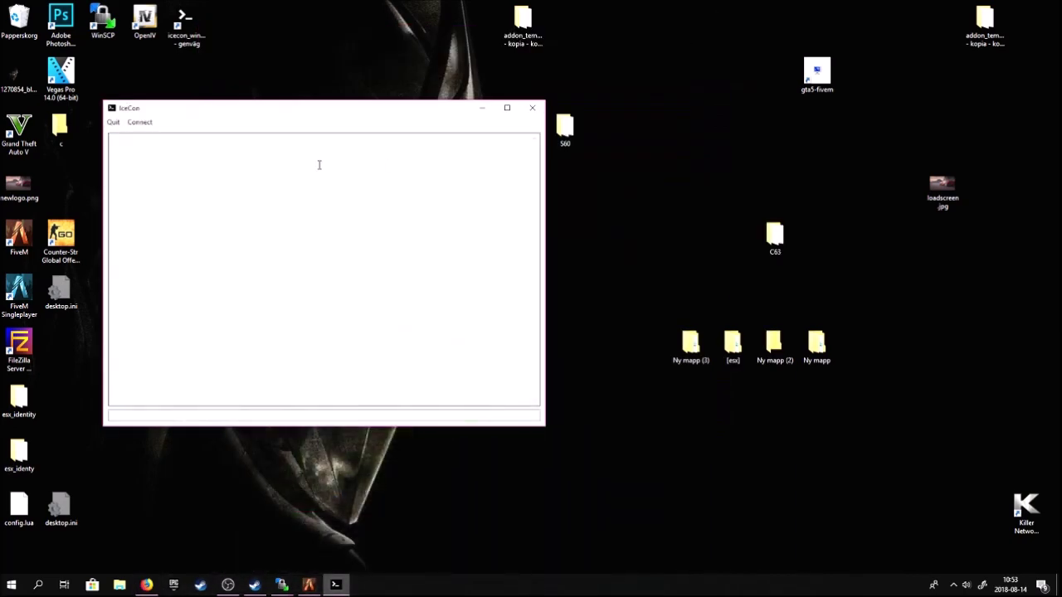
Connect IceCon to the copied server address, entering the server's password
click(139, 122)
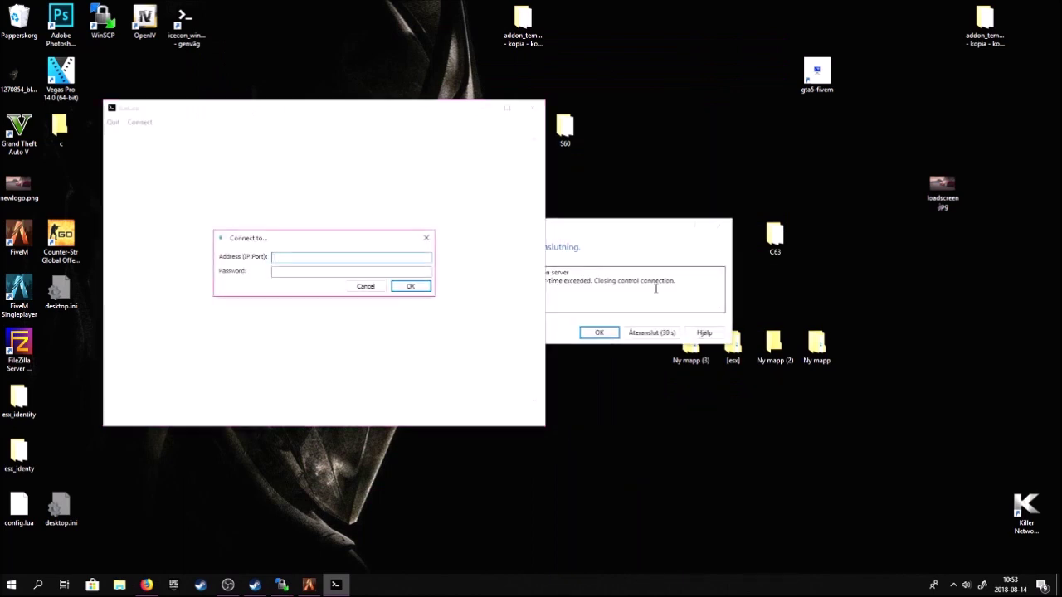
click(318, 270)
text(********)
key(Return)
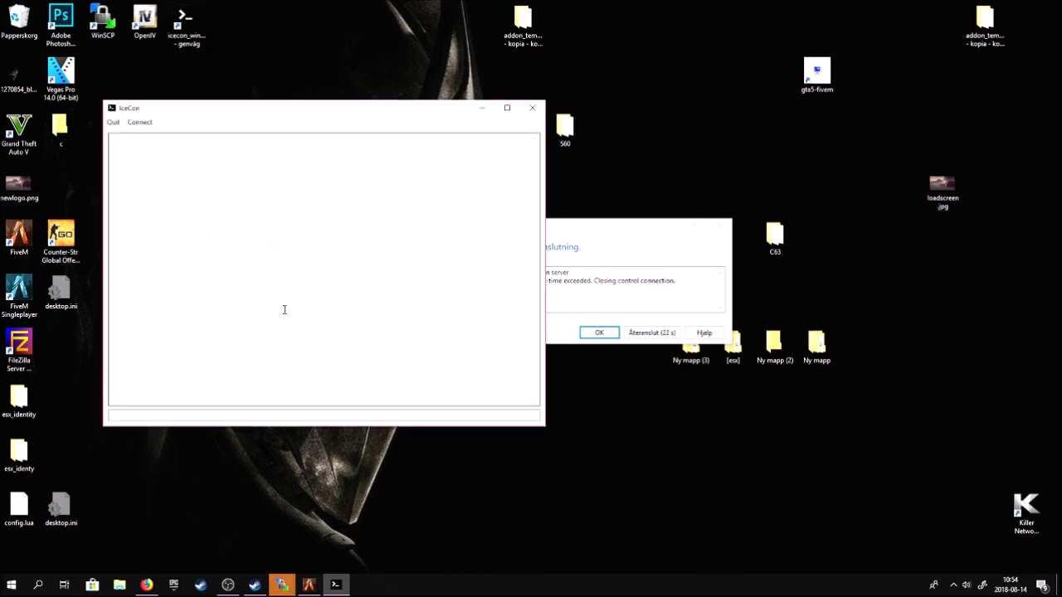
Send the command restart sessionmanager in IceCon, check its output and minimize the console
click(227, 411)
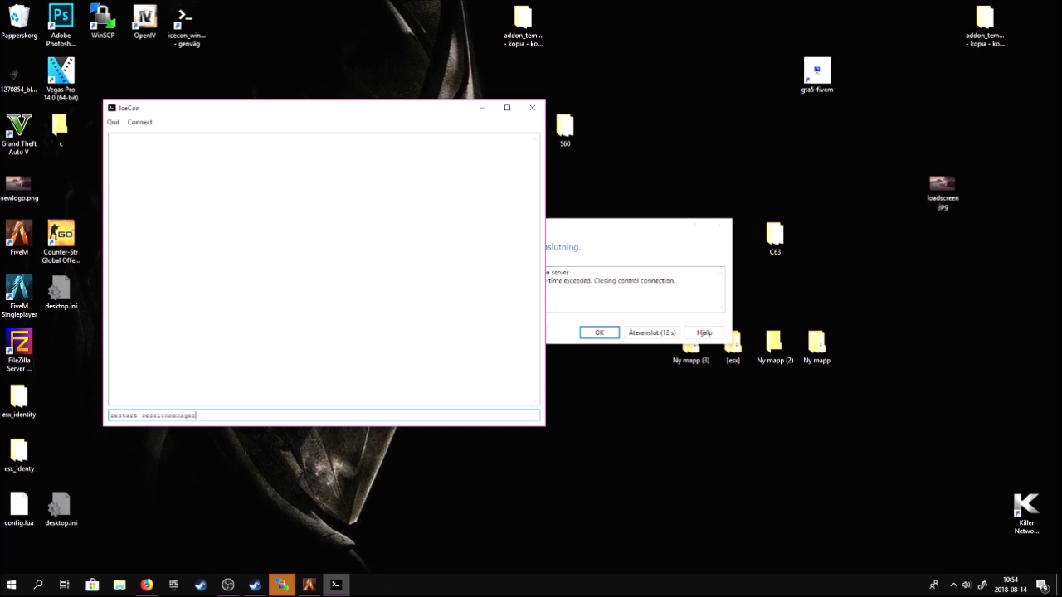
key(Return)
drag(289, 157, 121, 155)
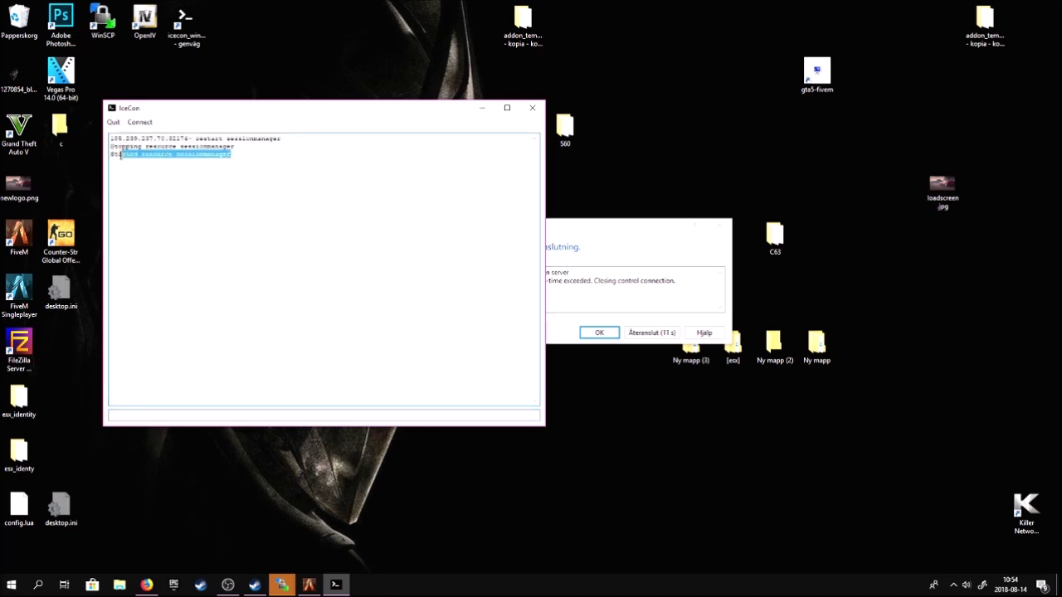
click(482, 109)
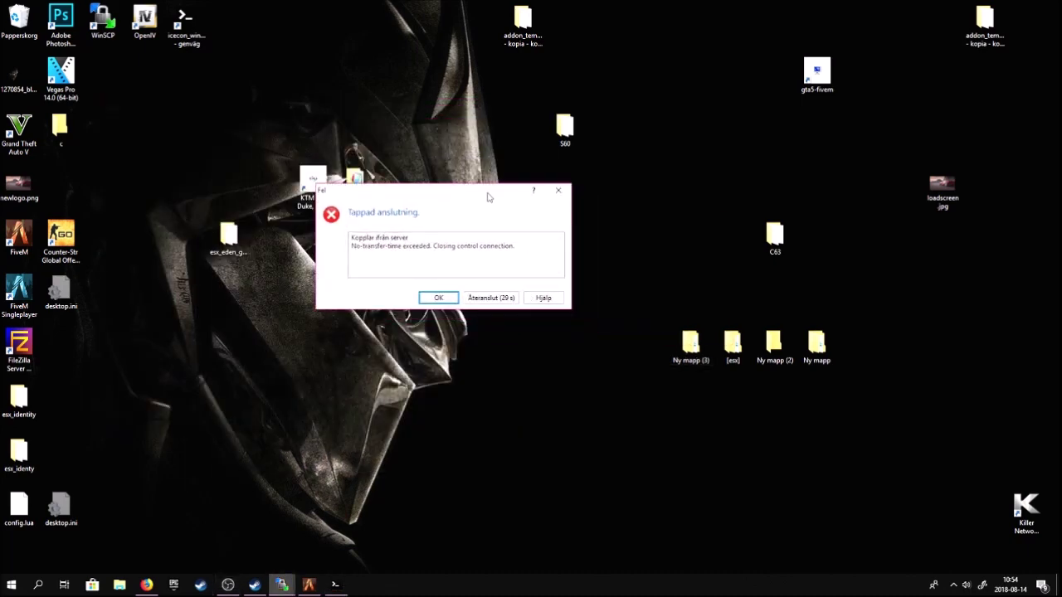
Switch to FiveM, dismiss the connection dialog, connect to the PrimeRP server and move the character in the game
click(312, 586)
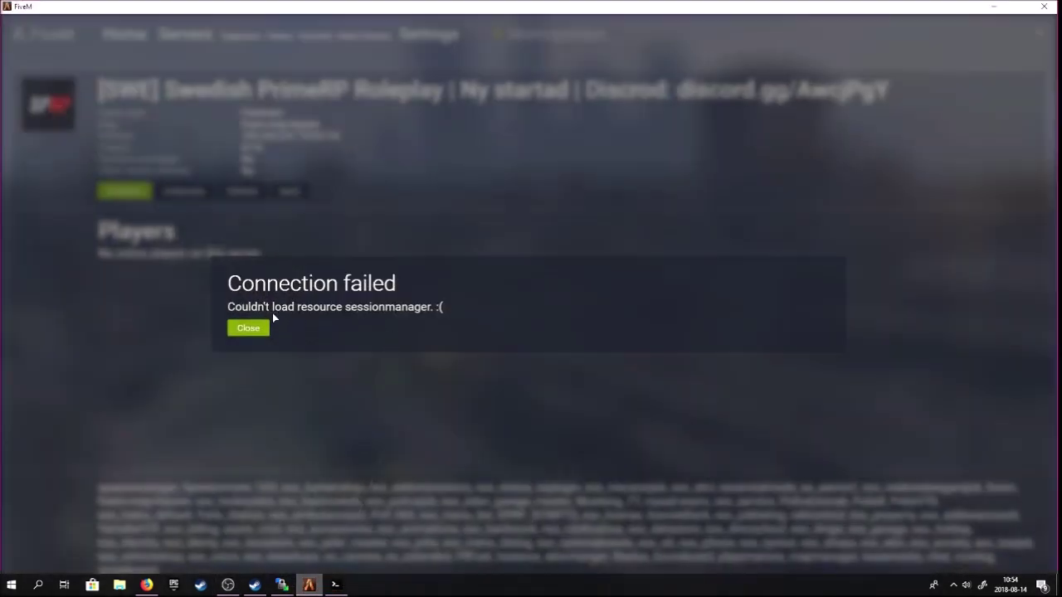
click(248, 328)
click(124, 192)
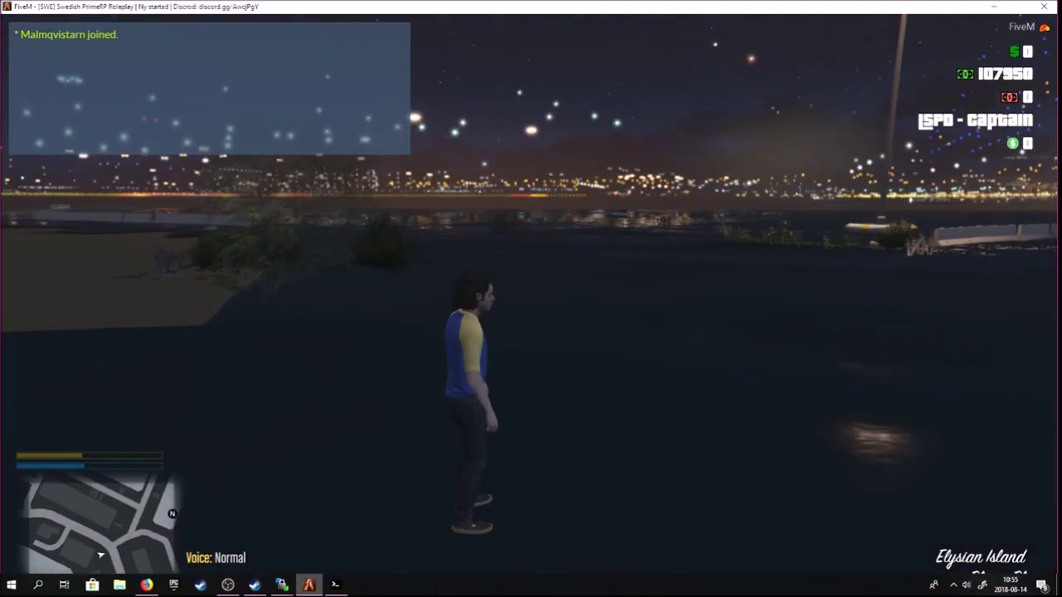
key(w)
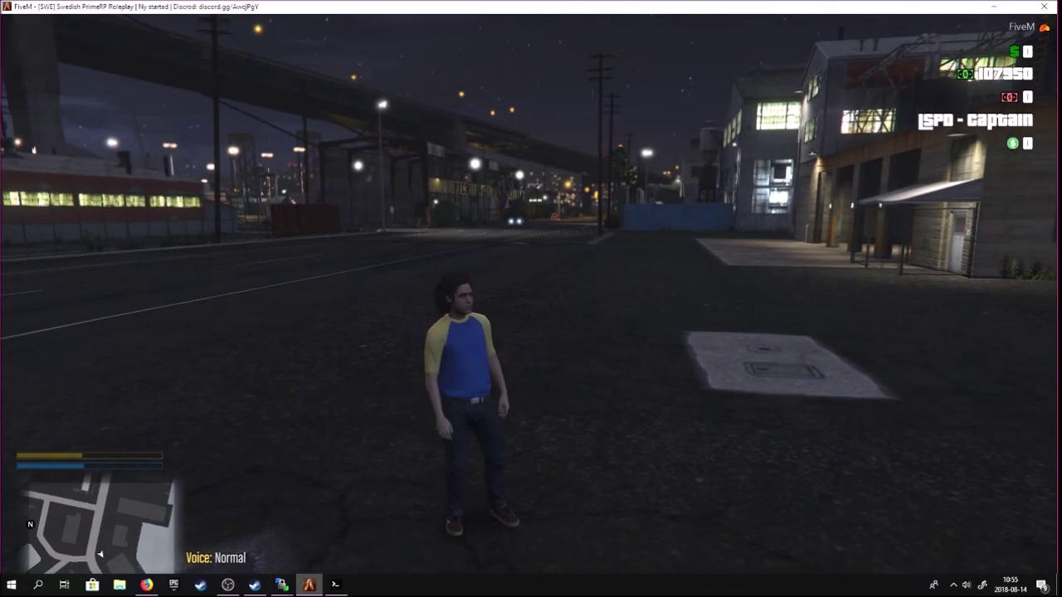
Switch to WinSCP, close the server.cfg editor and bring the server-data window to the front
key(super)
mouse_move(283, 585)
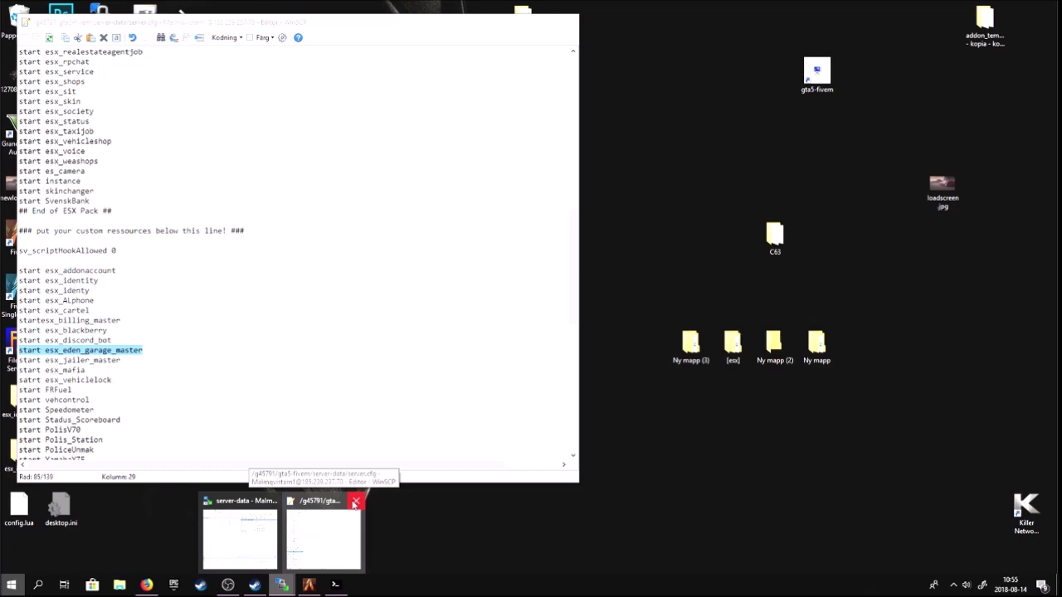
click(355, 501)
click(291, 529)
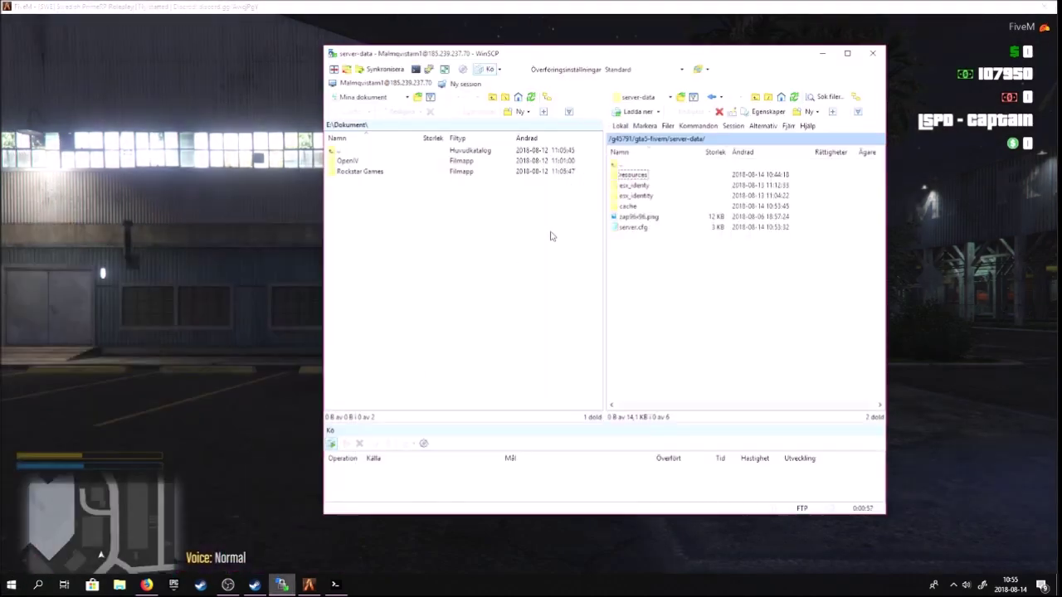
Open resources/S60/stream, pick up the model name asterope from the asterope.yft file name and minimize WinSCP
double_click(641, 176)
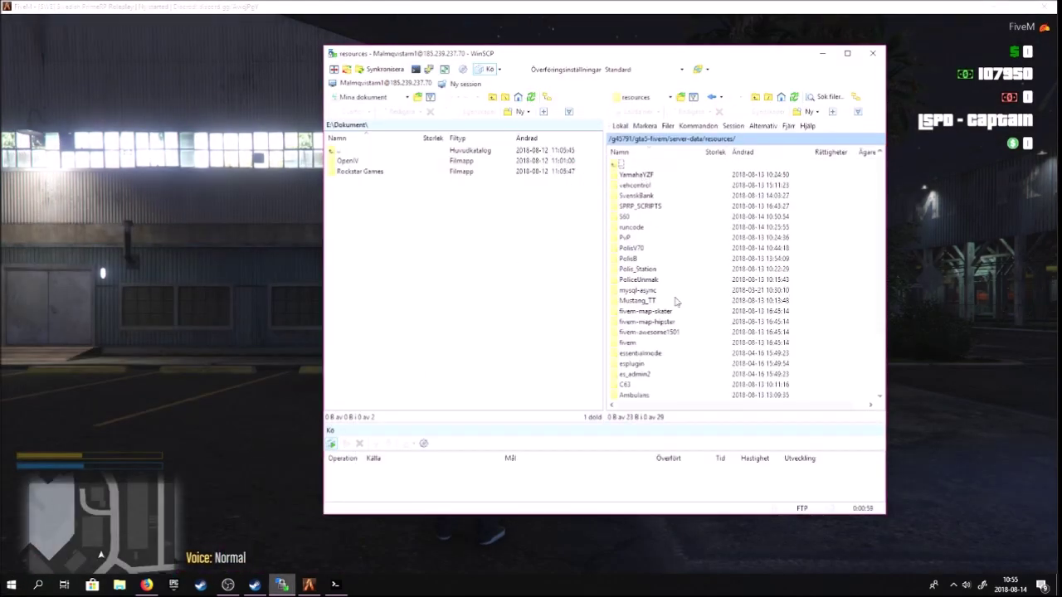
double_click(625, 216)
double_click(629, 175)
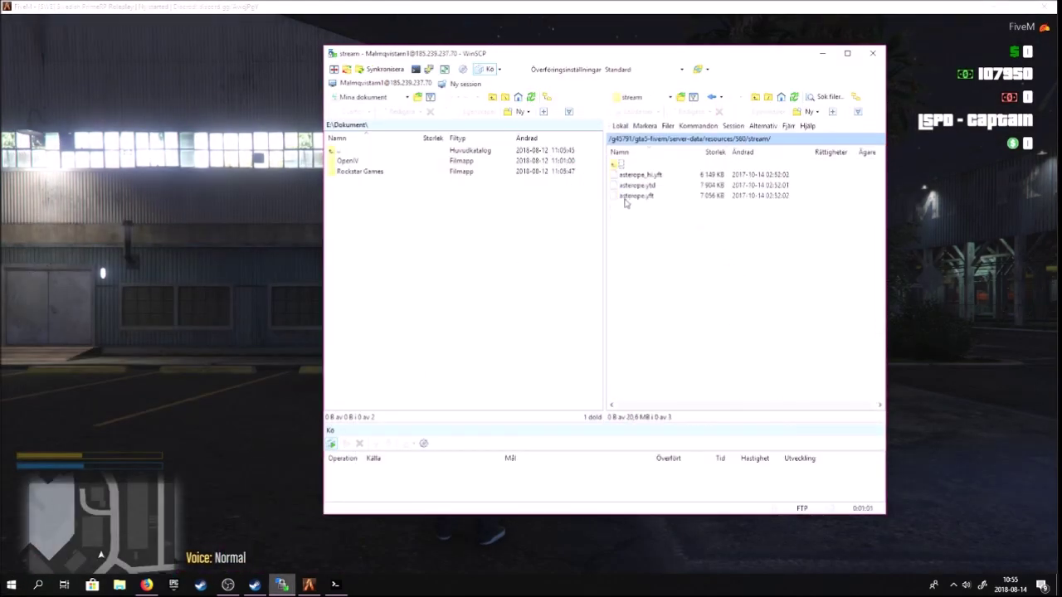
right_click(628, 197)
click(653, 278)
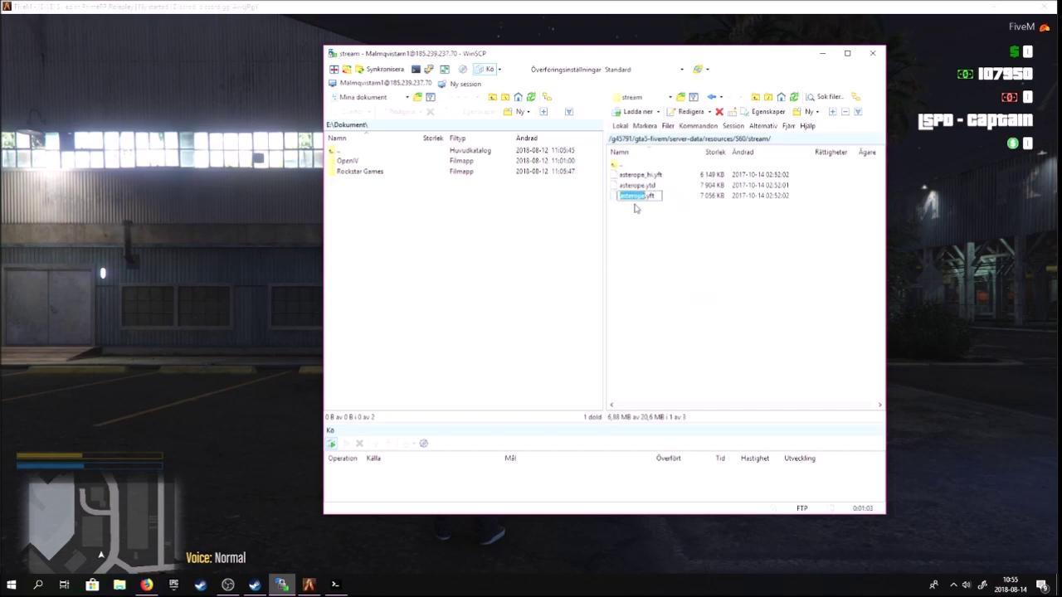
click(826, 53)
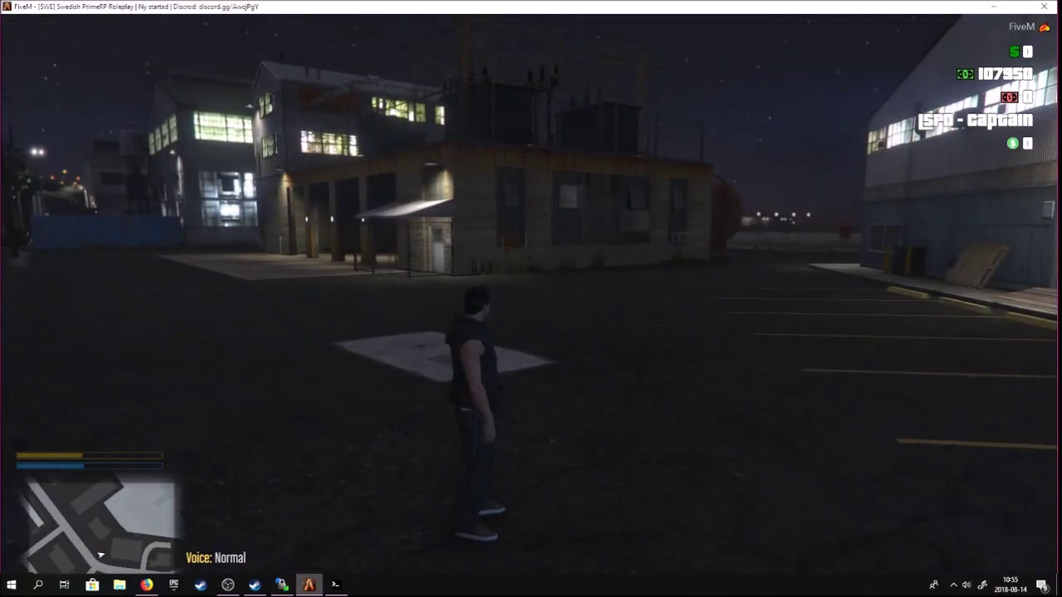
Spawn the asterope model with the /car chat command and drive off in it
text(t/car)
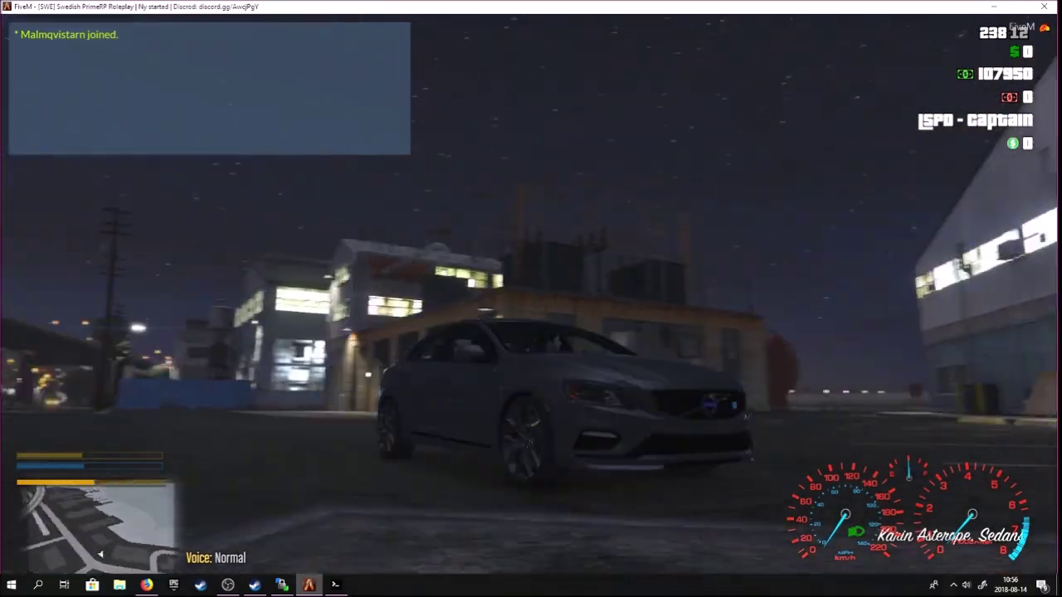
key(w)
key(d)
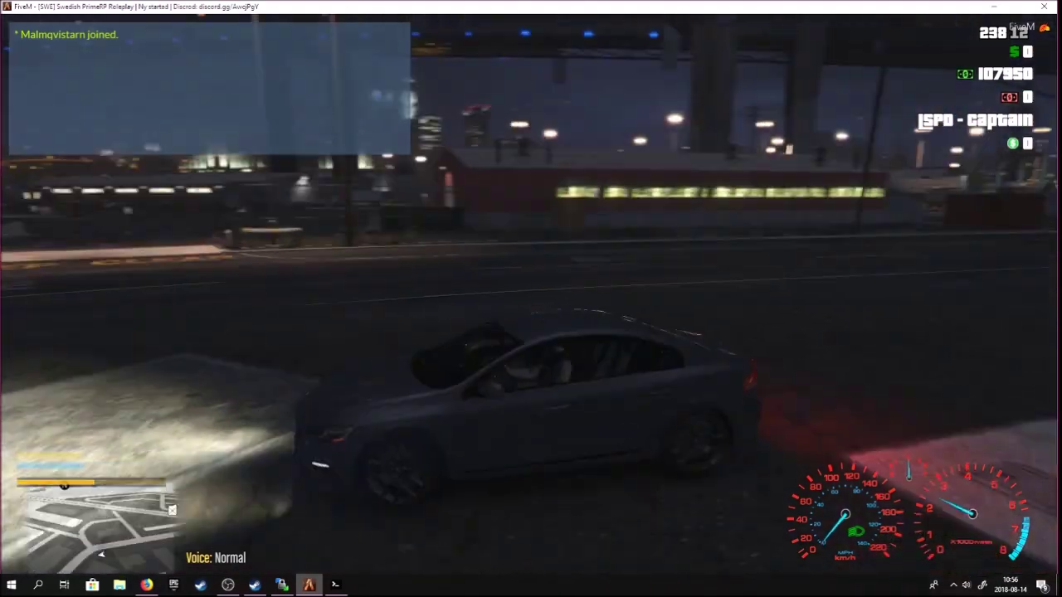
Open the game map, set a waypoint at the public garage in the city and return to the game
key(Escape)
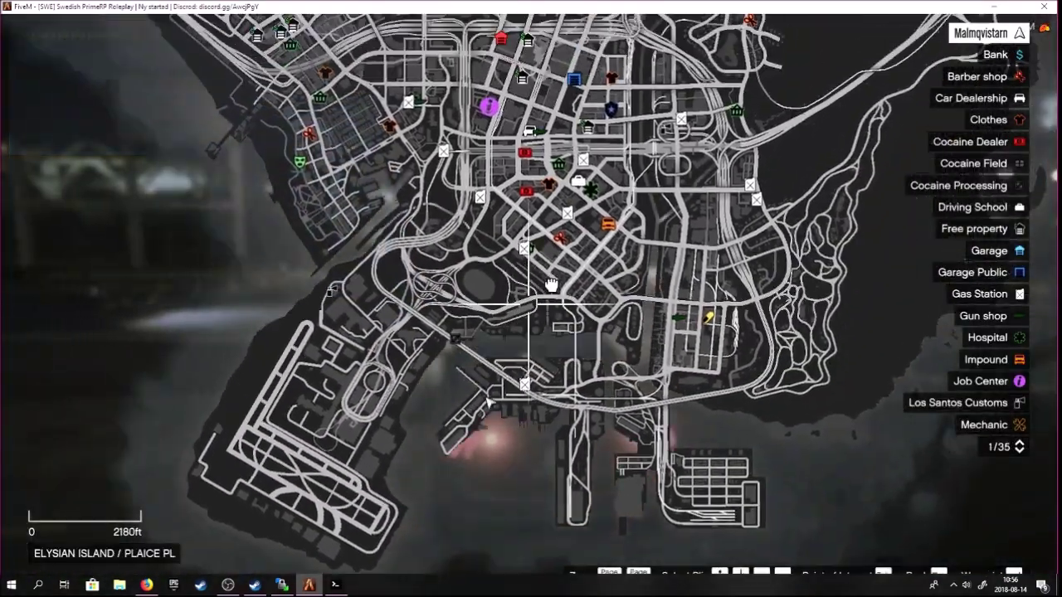
drag(552, 285, 498, 425)
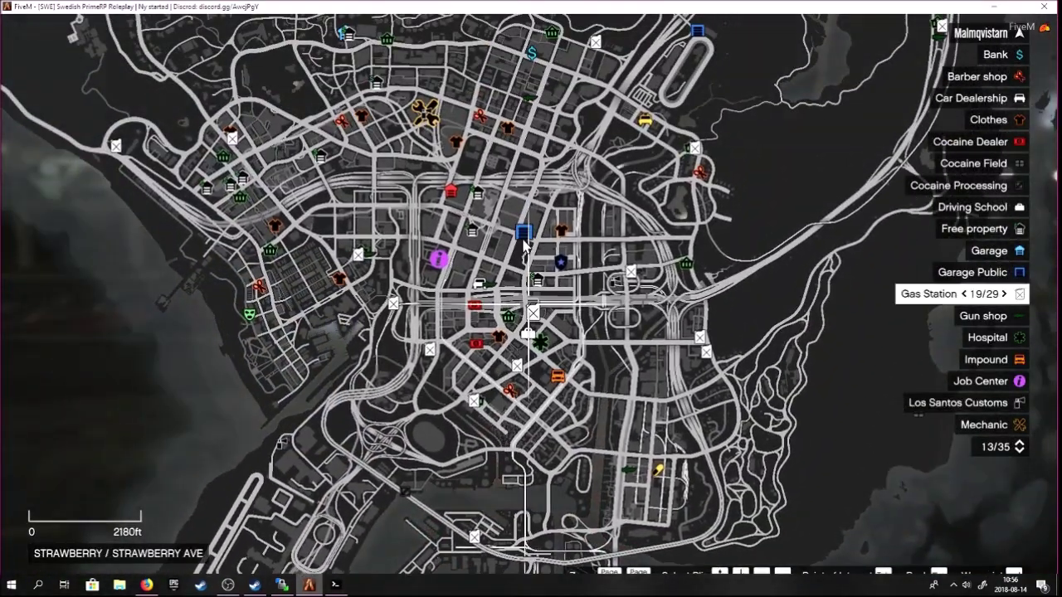
drag(523, 231, 527, 304)
key(Escape)
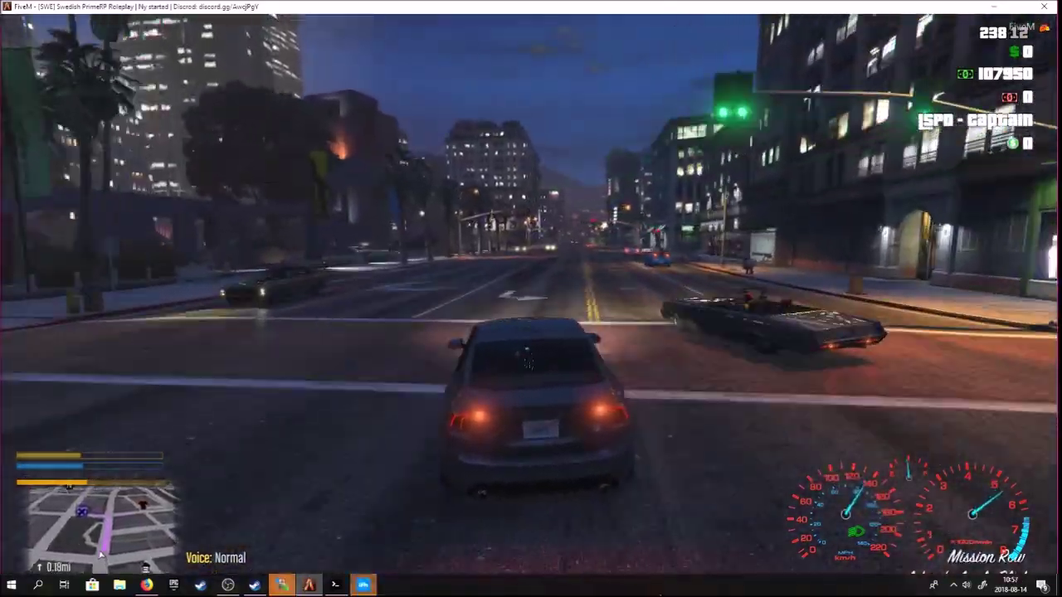
Drive the car along the marked route through the city streets up to the public garage's parking lot
key(a)
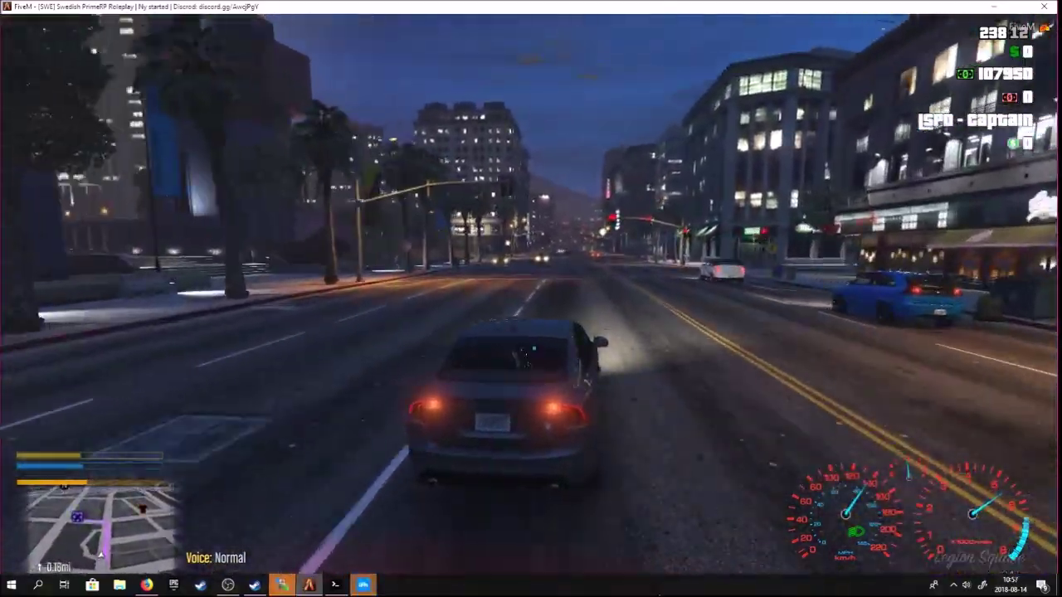
key(d)
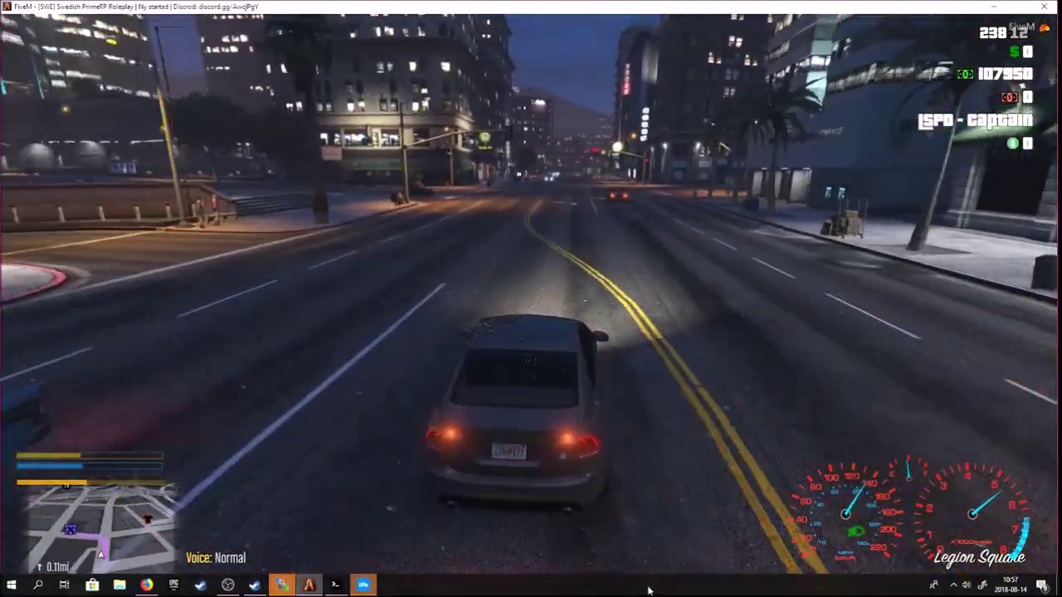
key(s)
key(d)
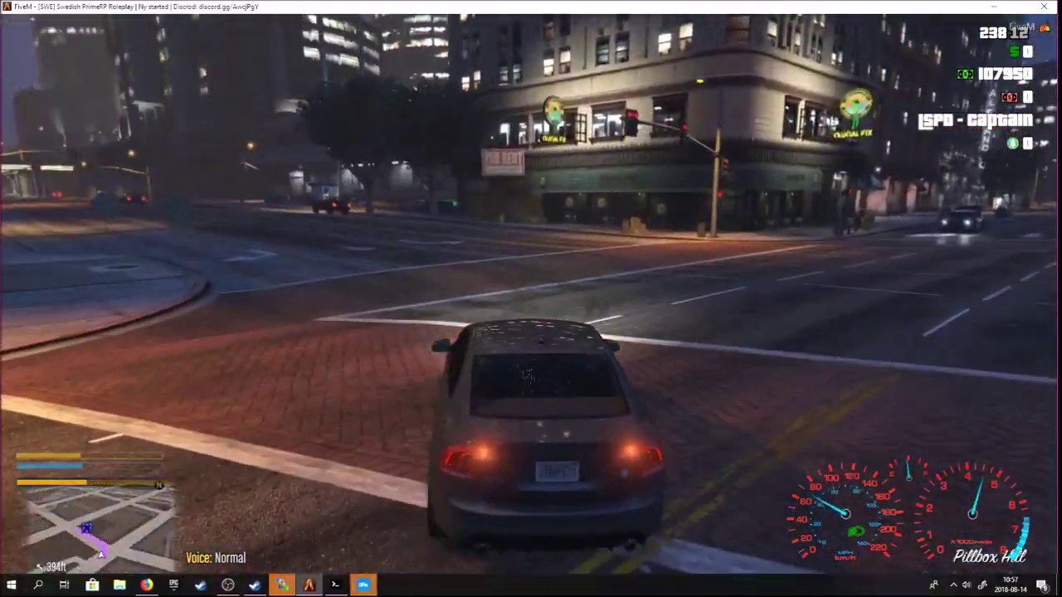
key(d)
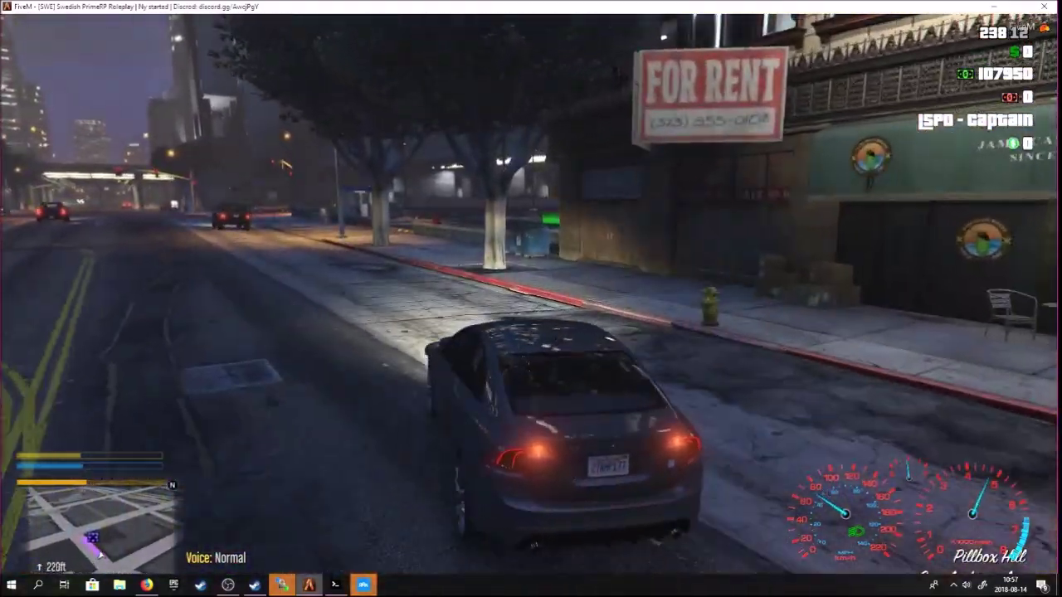
key(w)
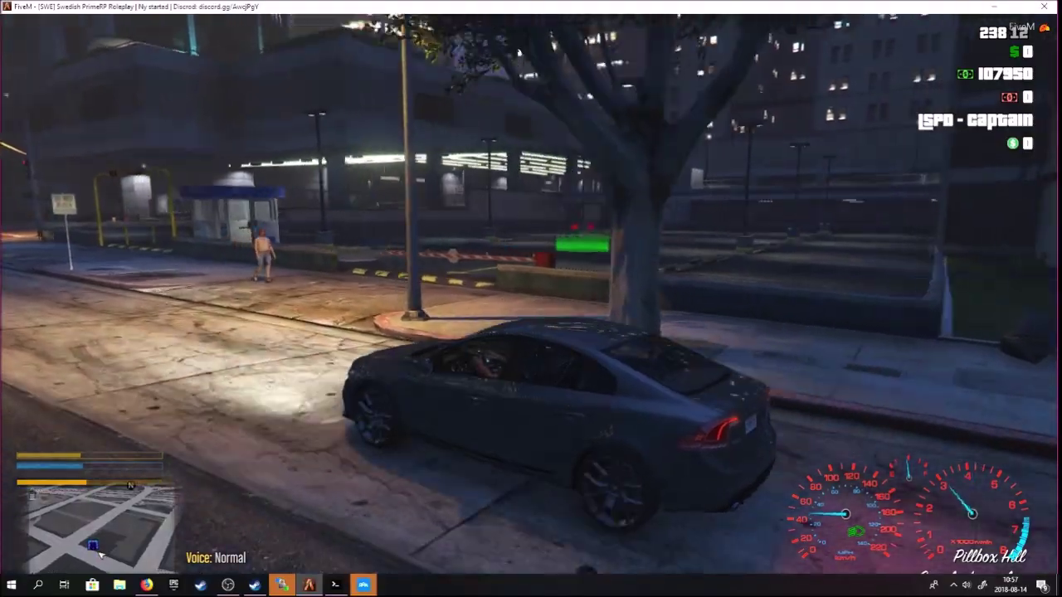
Turn into the parking lot through the barrier and stop the car at the red marker by the covered entrance
key(d)
key(w)
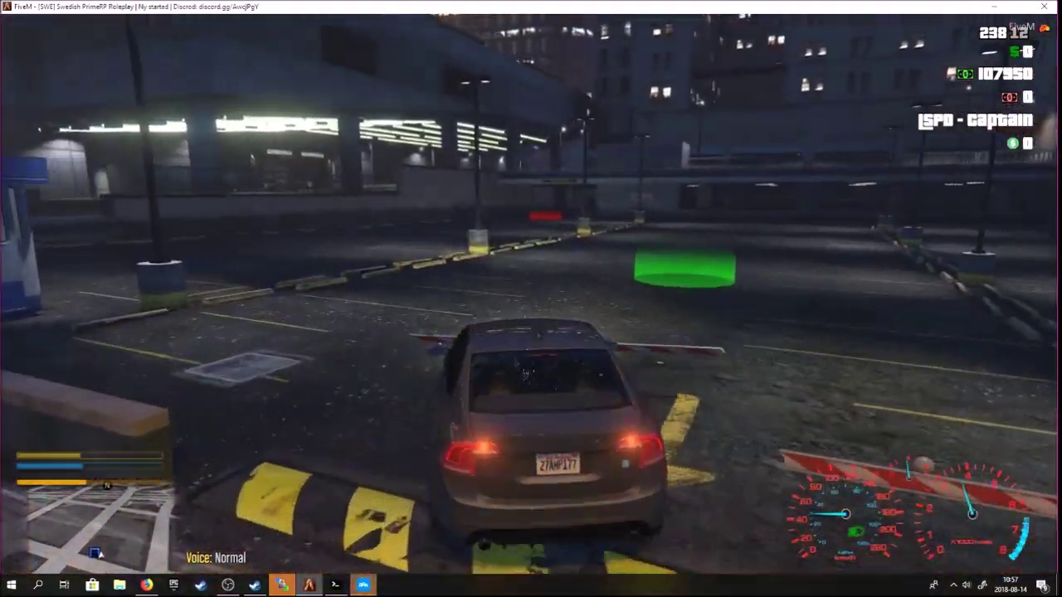
key(w)
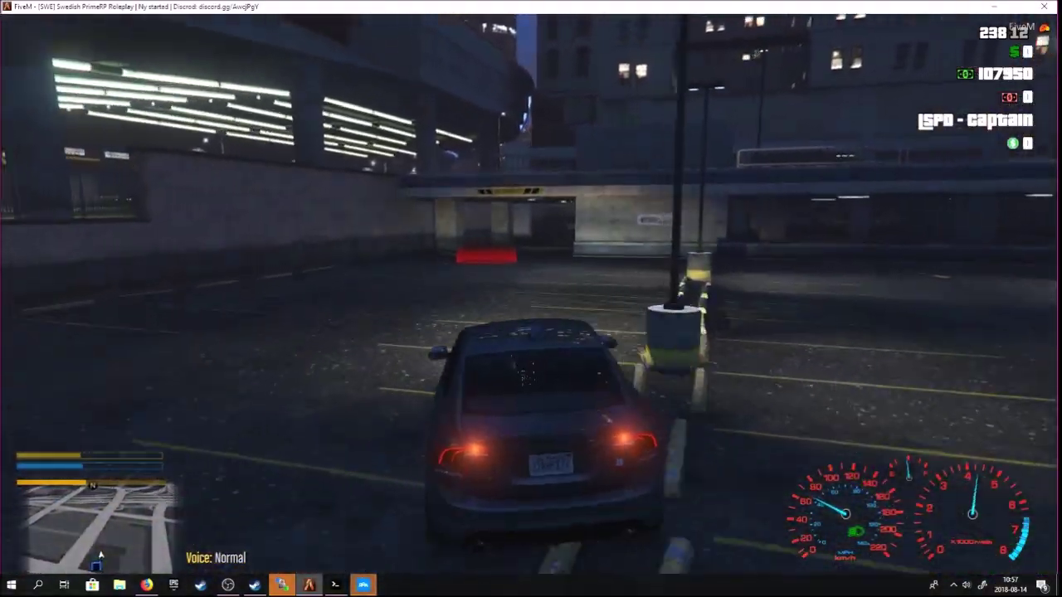
key(w)
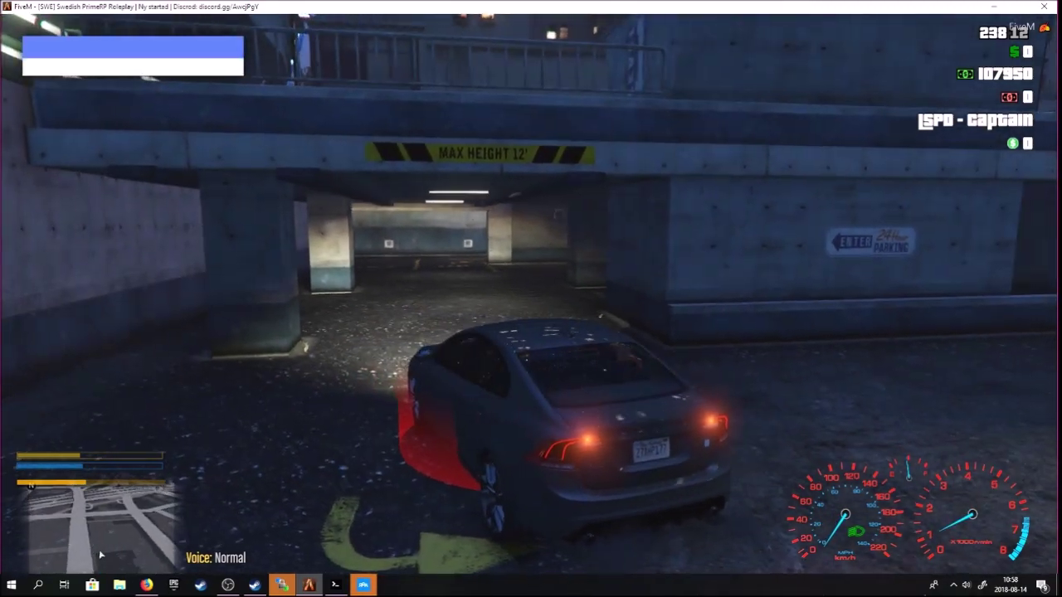
Back away from the red marker, turn the car around and park it beside the green garage marker
key(s)
key(s)
key(d)
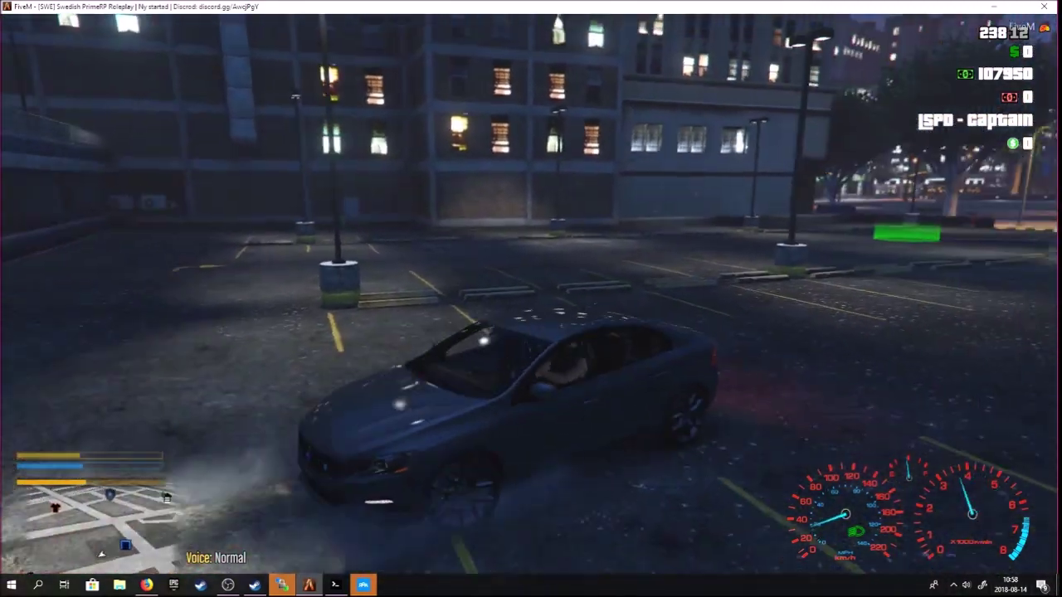
key(w)
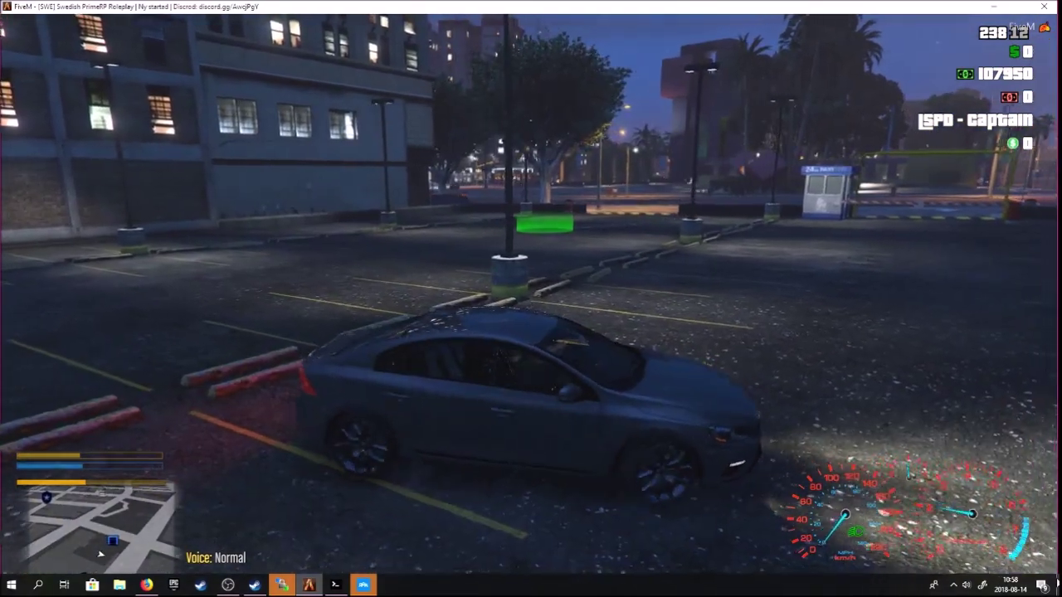
key(w)
key(a)
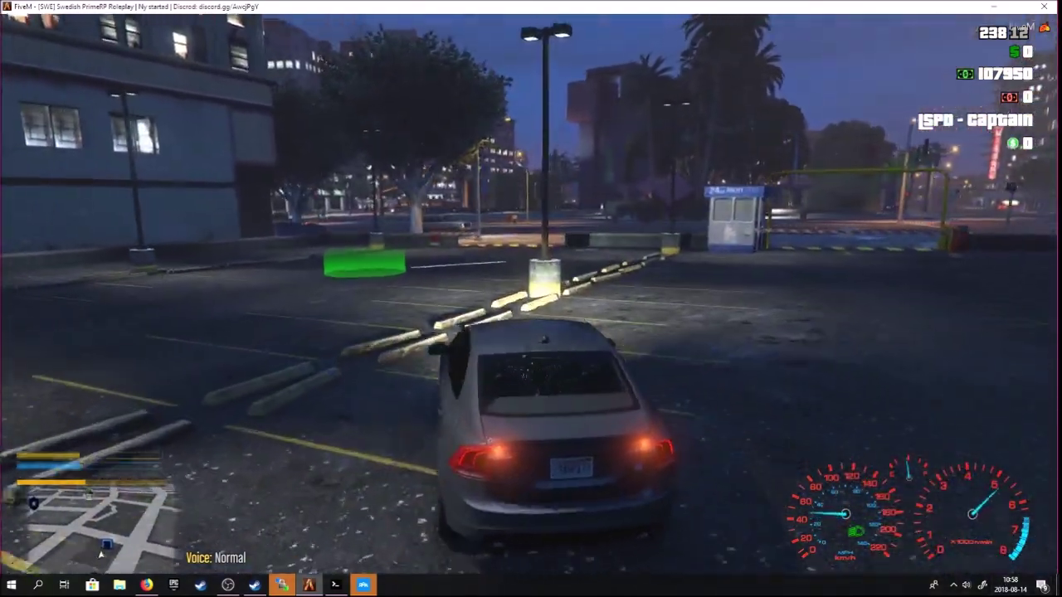
key(d)
key(s)
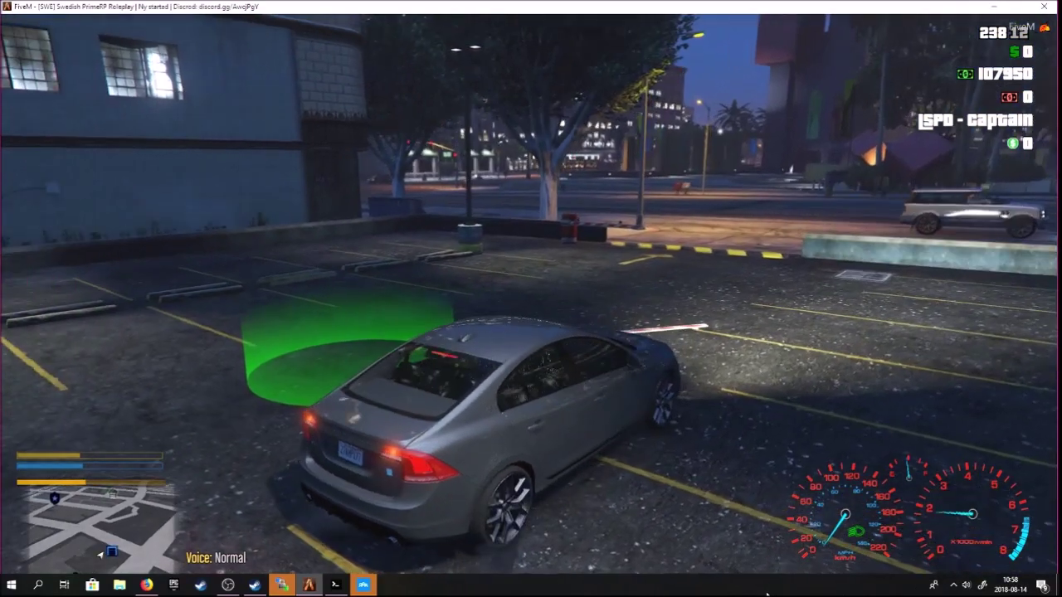
Get out of the car, walk into the green marker and open the garage's take-out vehicle menu
key(f)
key(w)
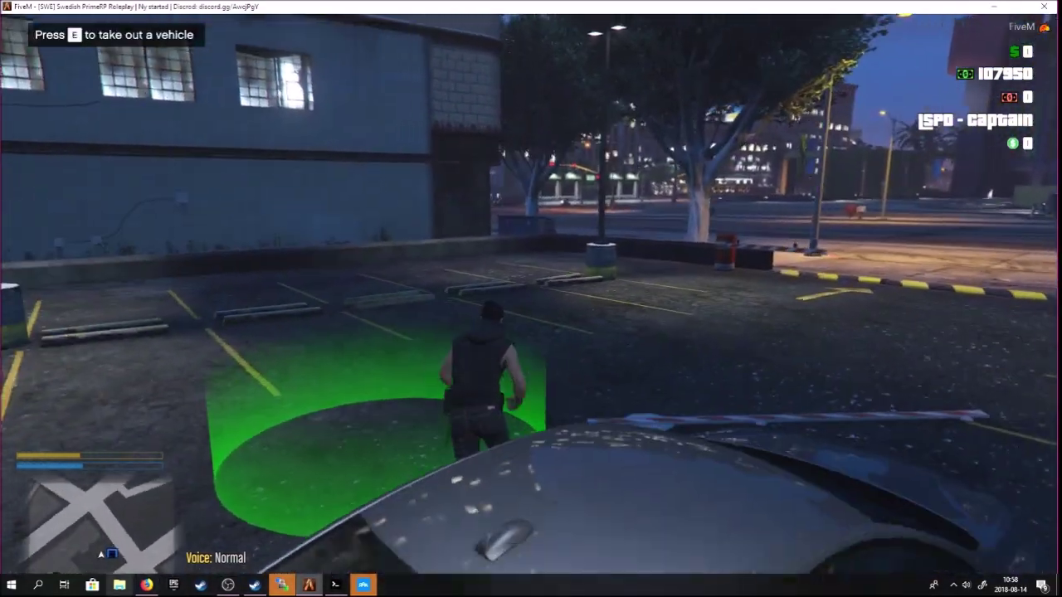
key(e)
key(w)
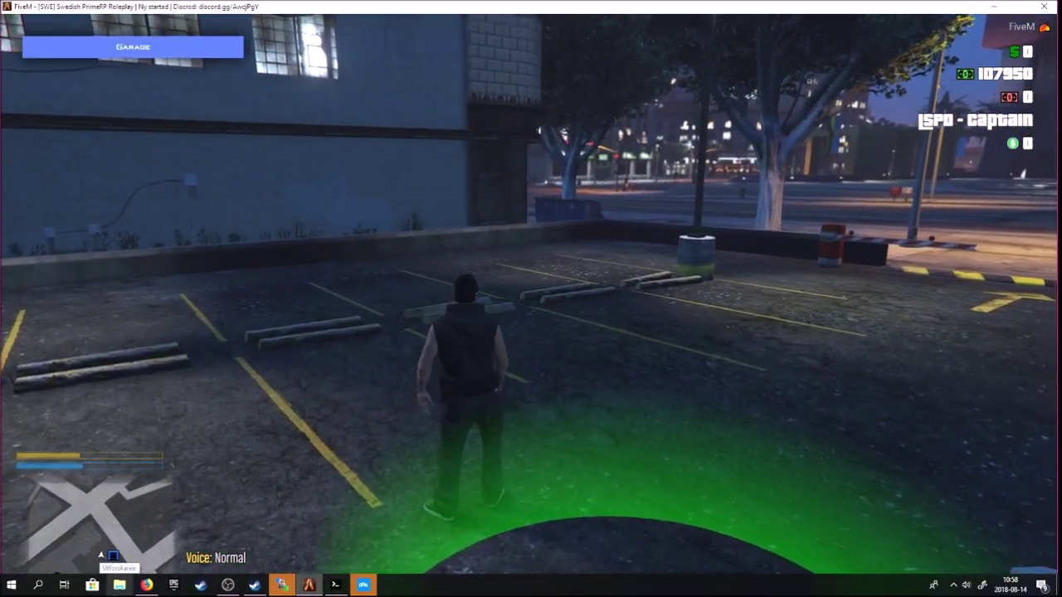
Leave the green marker and walk the character around to stand in front of the parked Volvo
key(w)
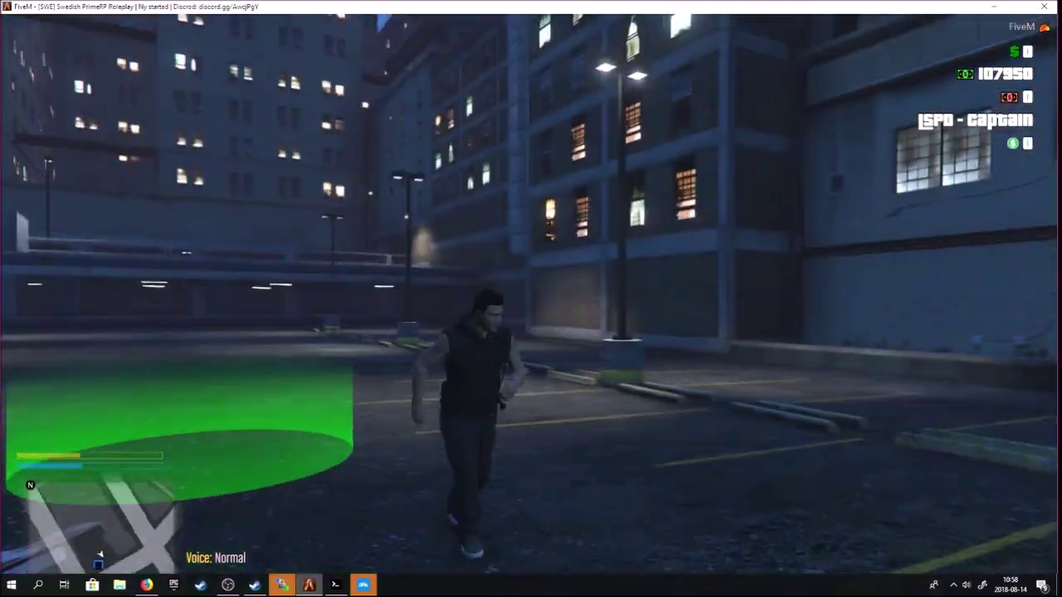
key(w)
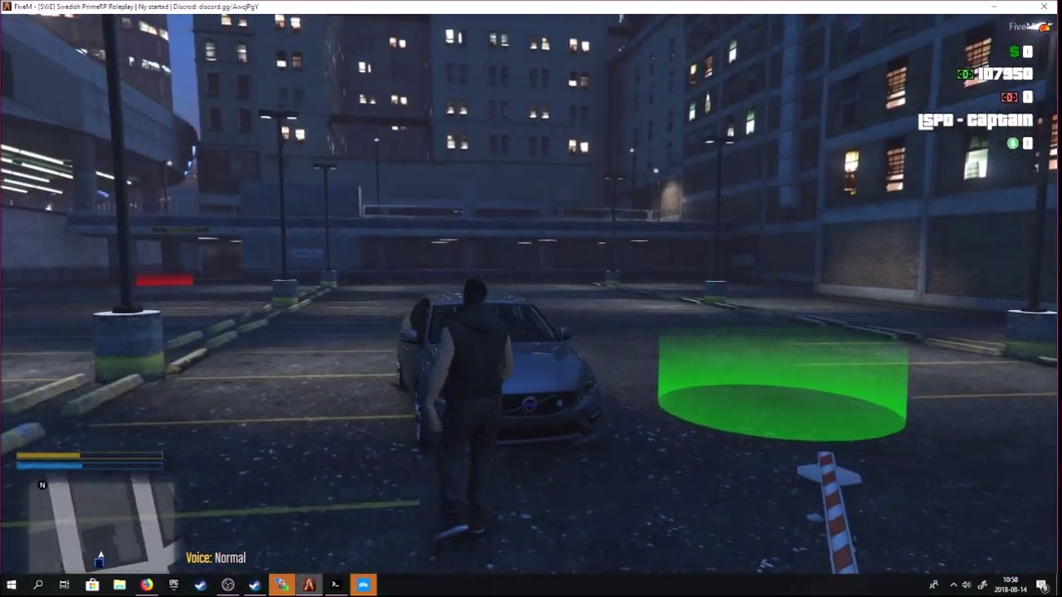
key(s)
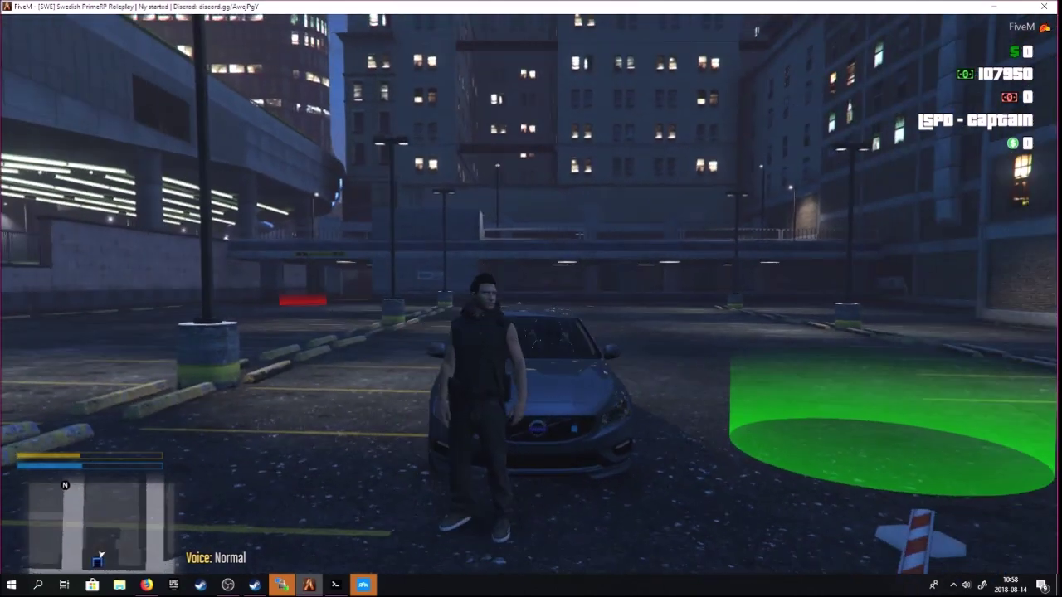